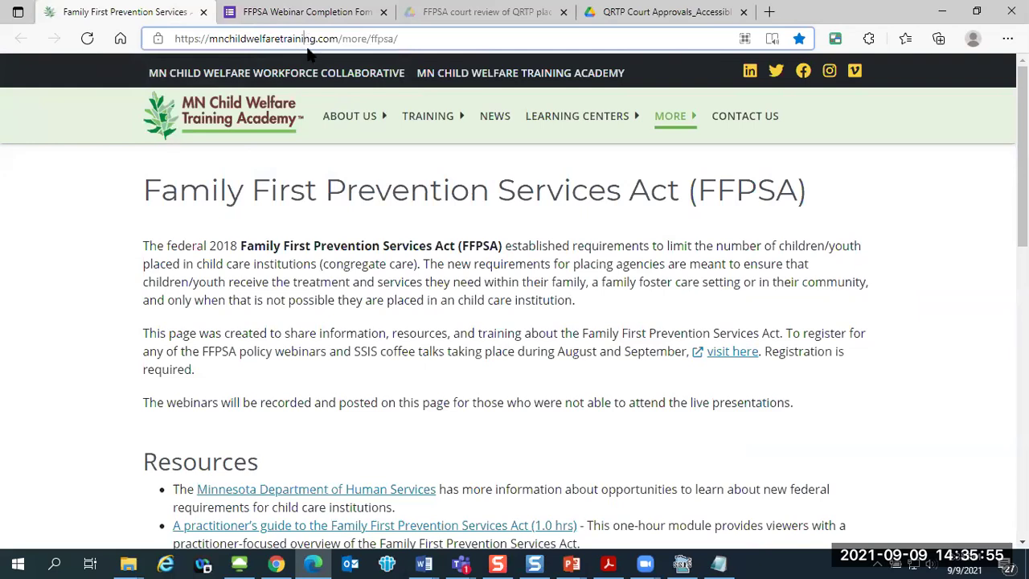
Step: Select the web address of the Family First Prevention Services Act page and that of the FFPSA Webinar Completion Form
drag(400, 38, 181, 40)
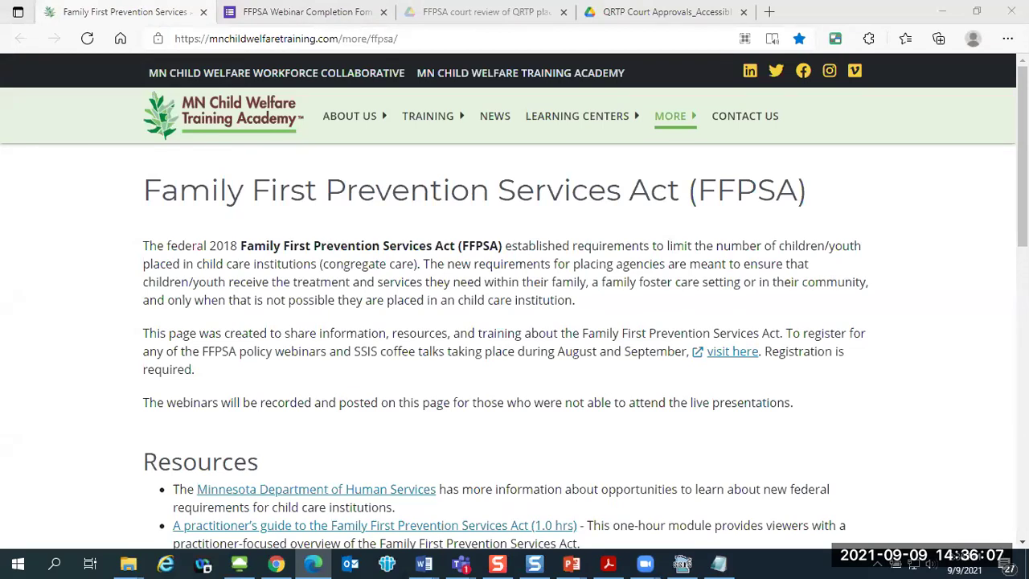
click(302, 13)
click(607, 415)
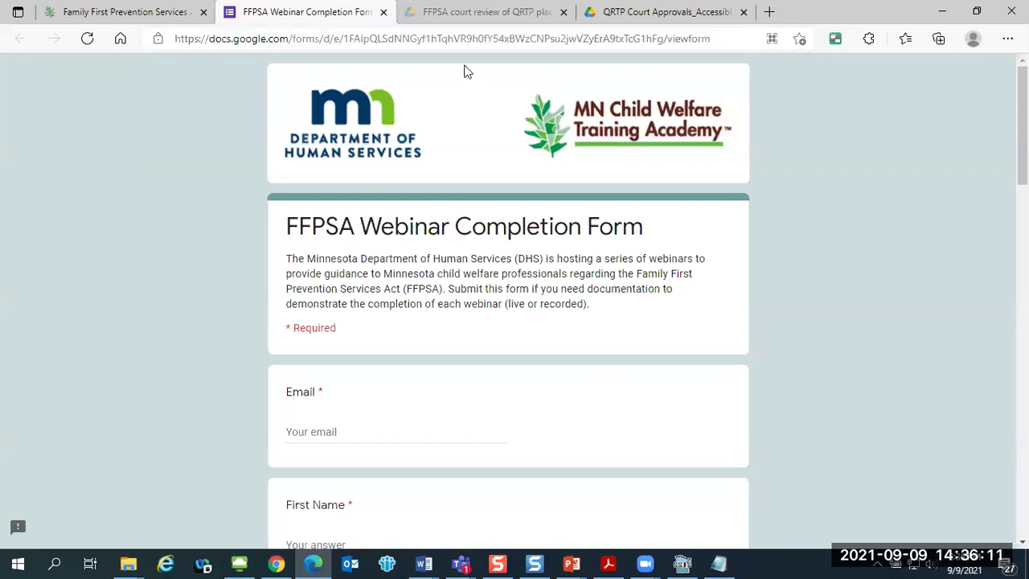
click(452, 39)
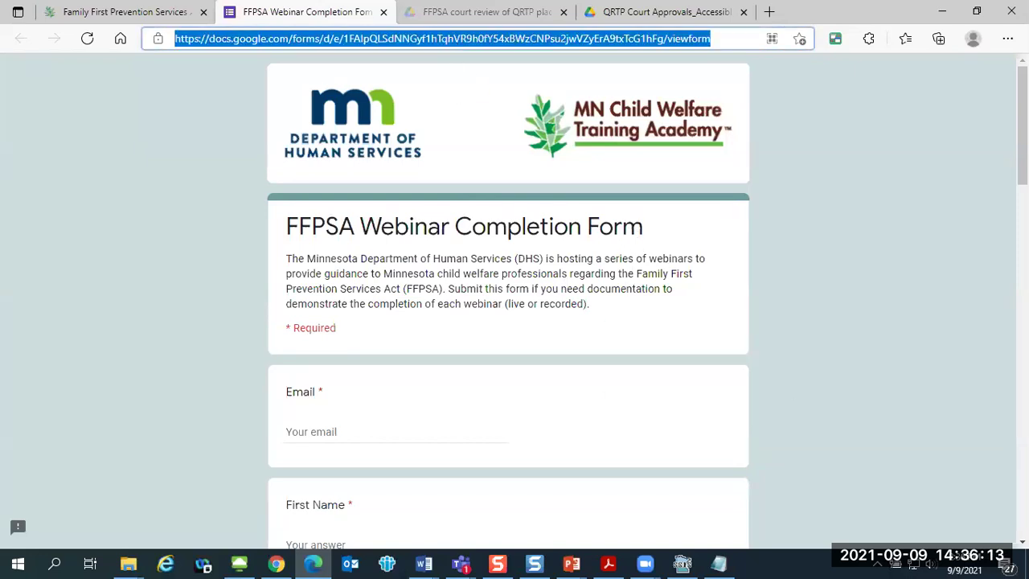
key(alt+Tab)
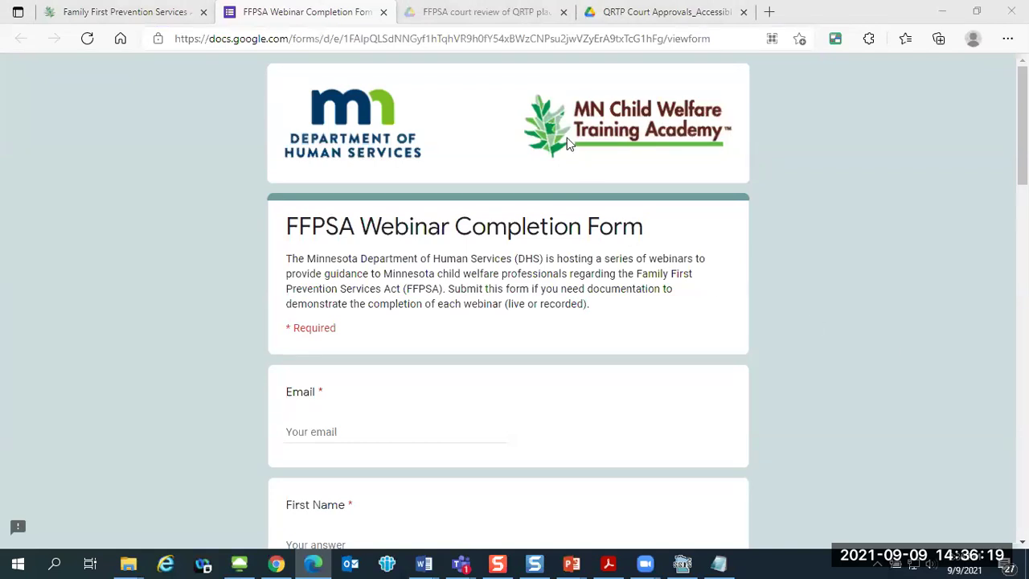
Step: View the QRTP court review and QRTP Court Approvals files, select the latter's web address, and minimize the browser
click(480, 12)
click(625, 13)
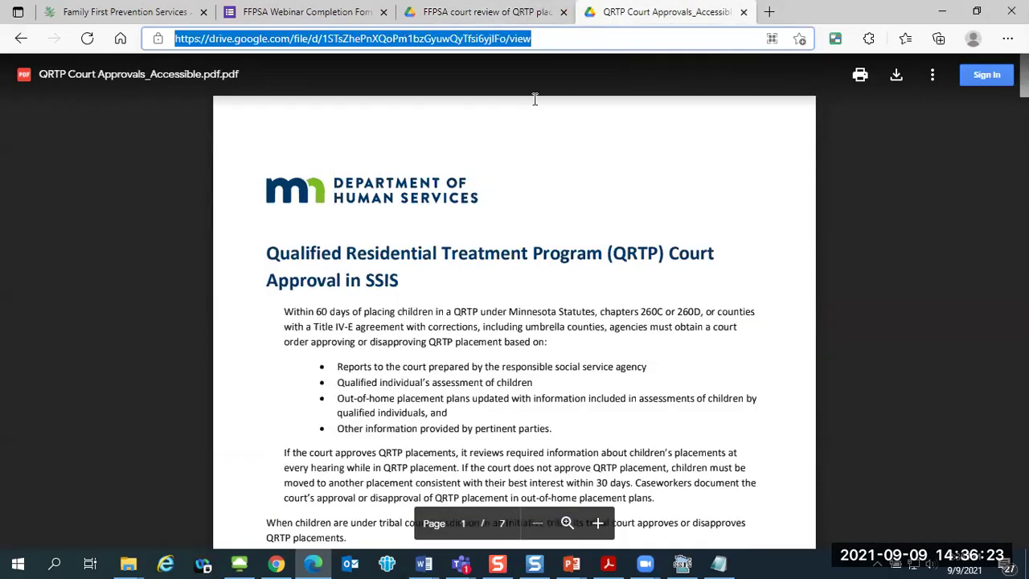
click(555, 208)
click(518, 44)
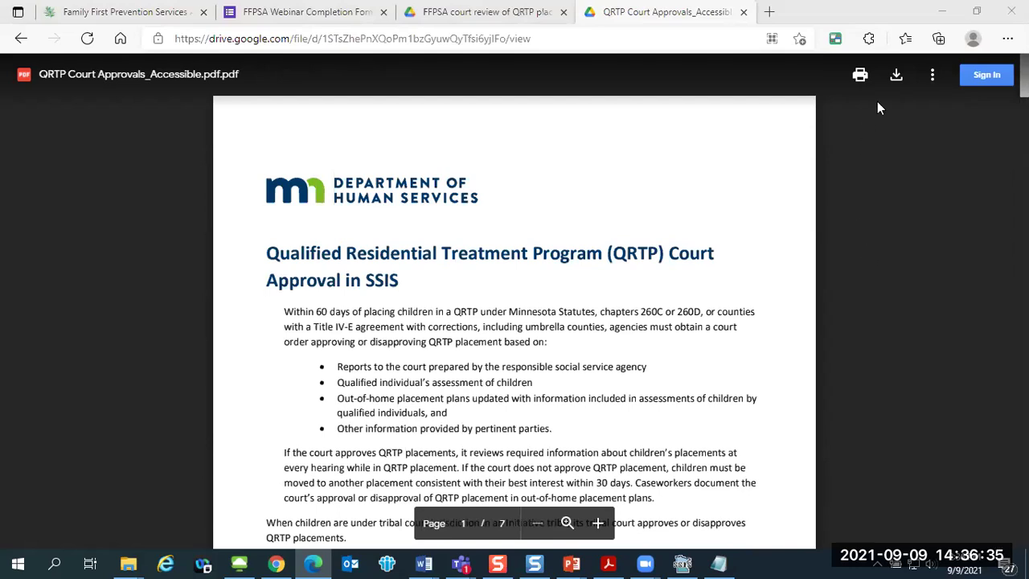
click(942, 11)
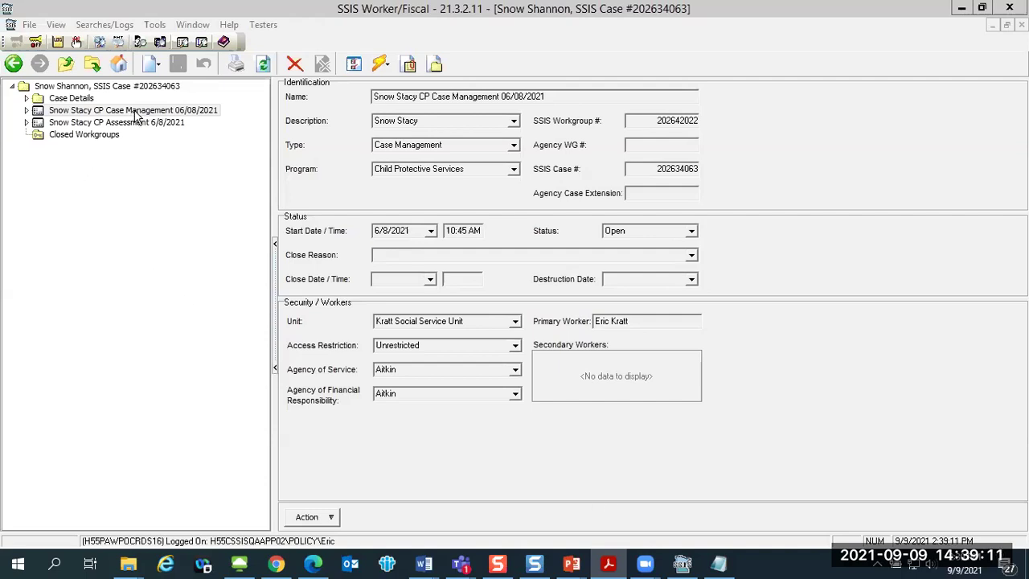
Step: Expand the CP Case Management 06/08/2021 workgroup and look through the Case Details folder
click(27, 111)
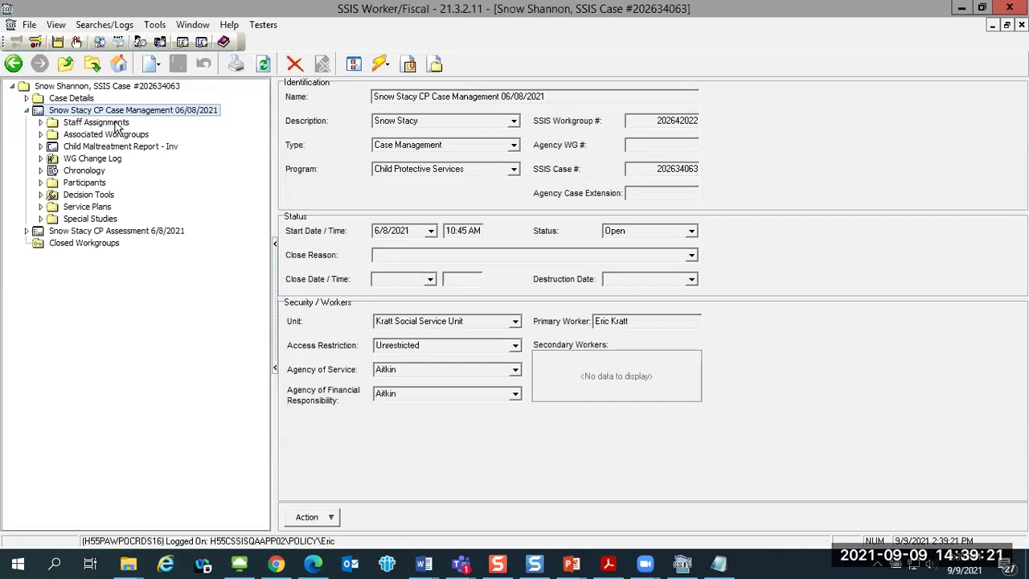
click(24, 97)
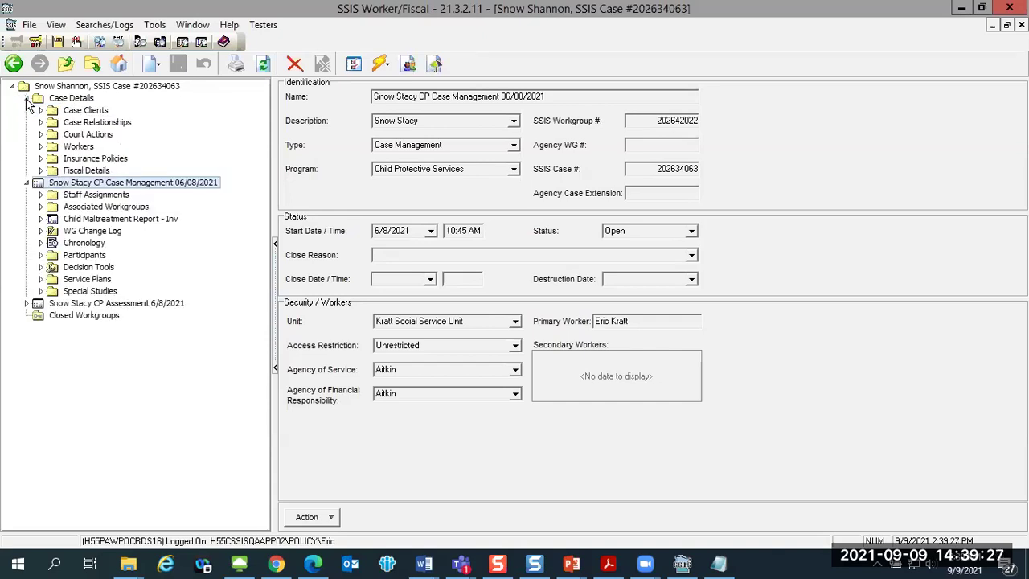
click(25, 97)
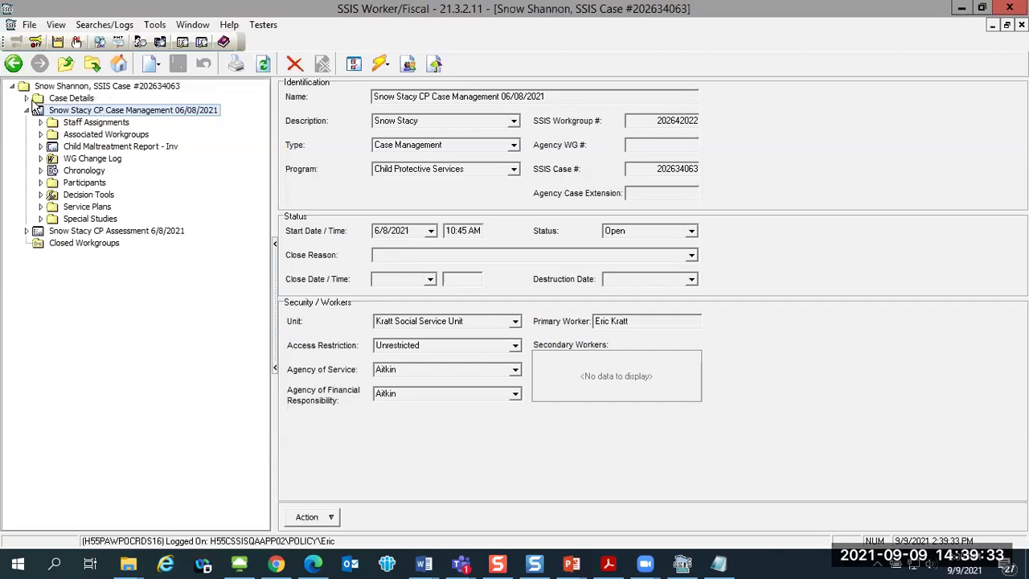
click(27, 98)
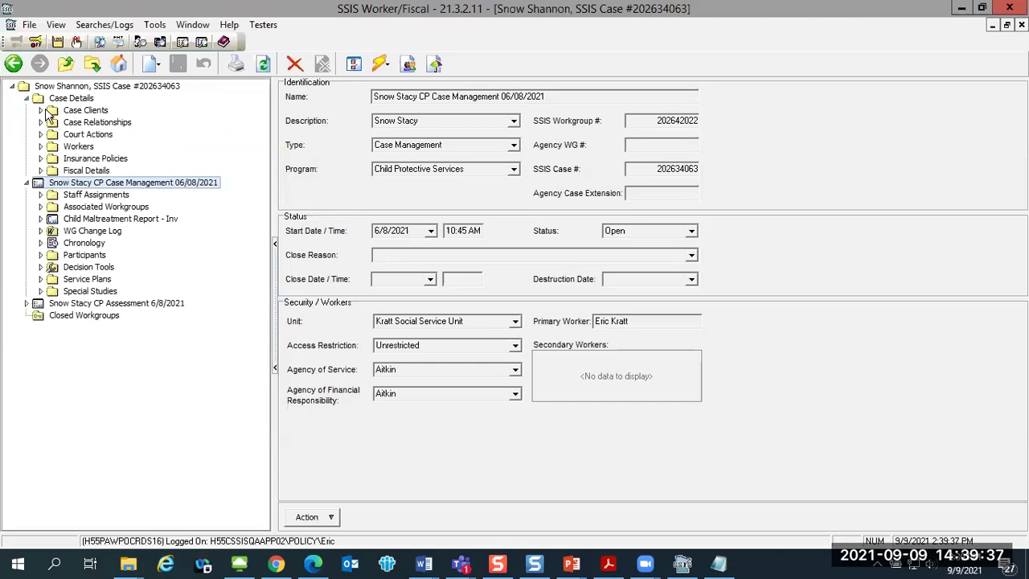
click(27, 99)
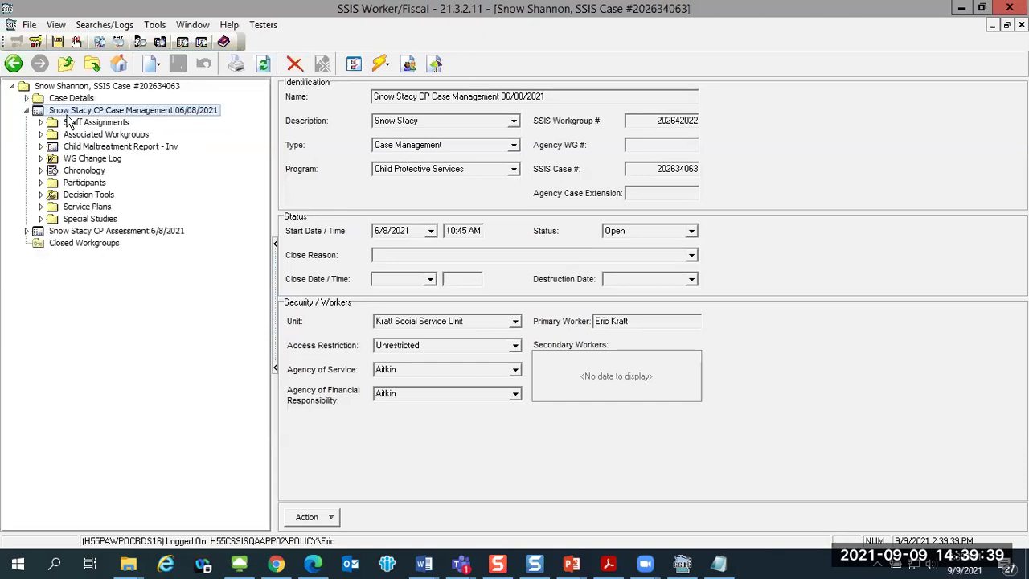
Step: Create a new court action for the first participant listed in the CP Case Management workgroup
click(42, 183)
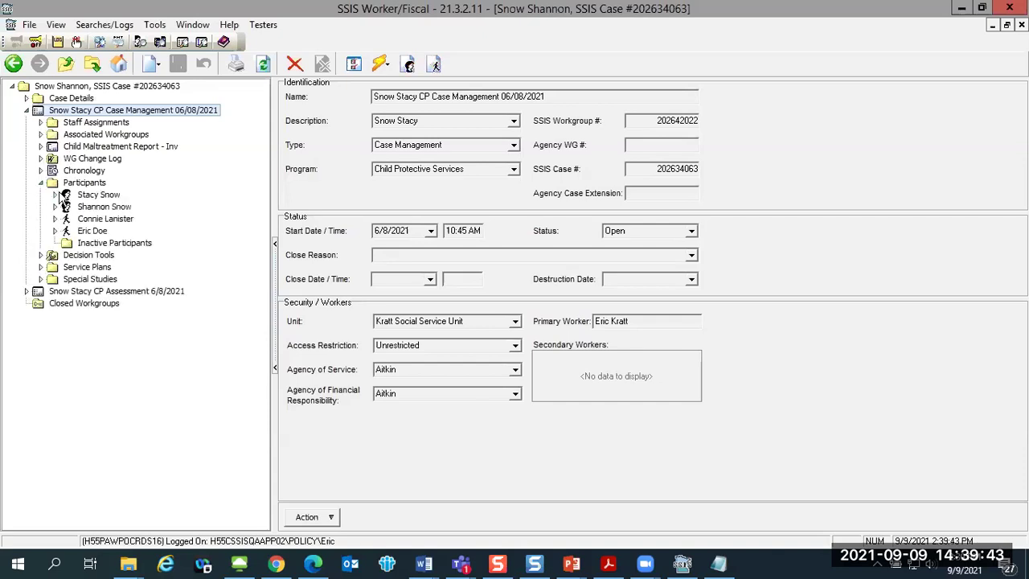
click(55, 194)
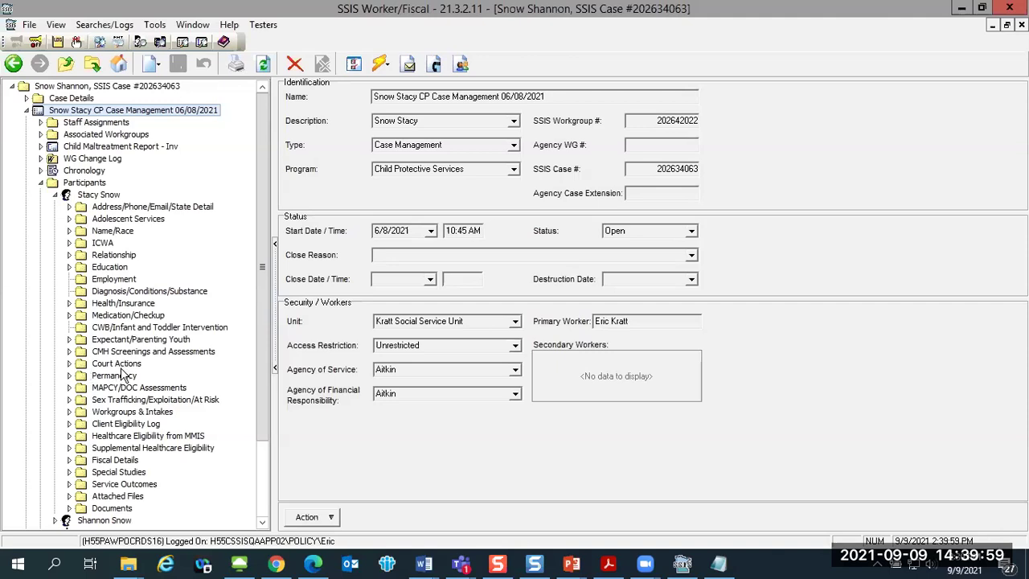
click(122, 366)
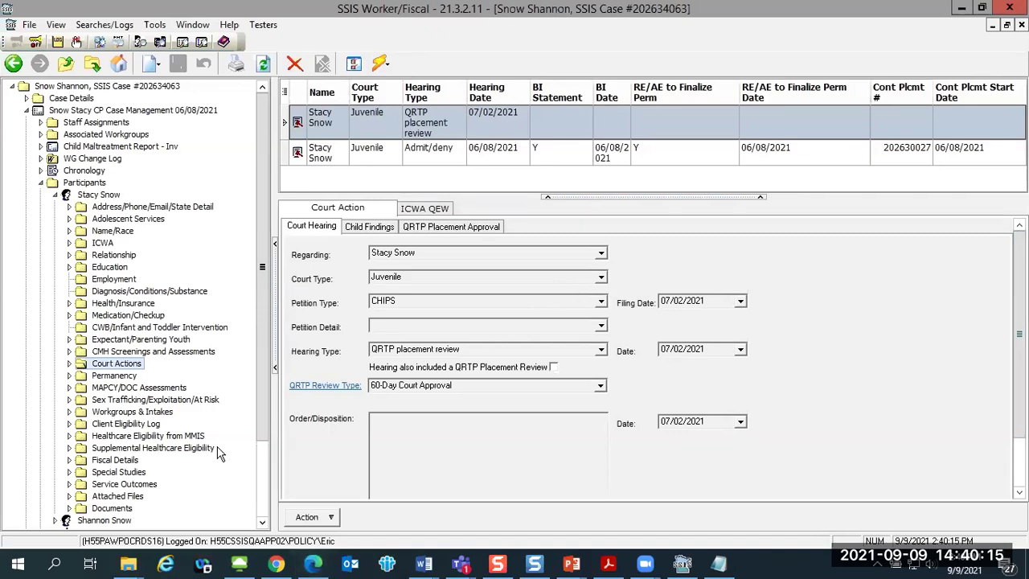
right_click(141, 371)
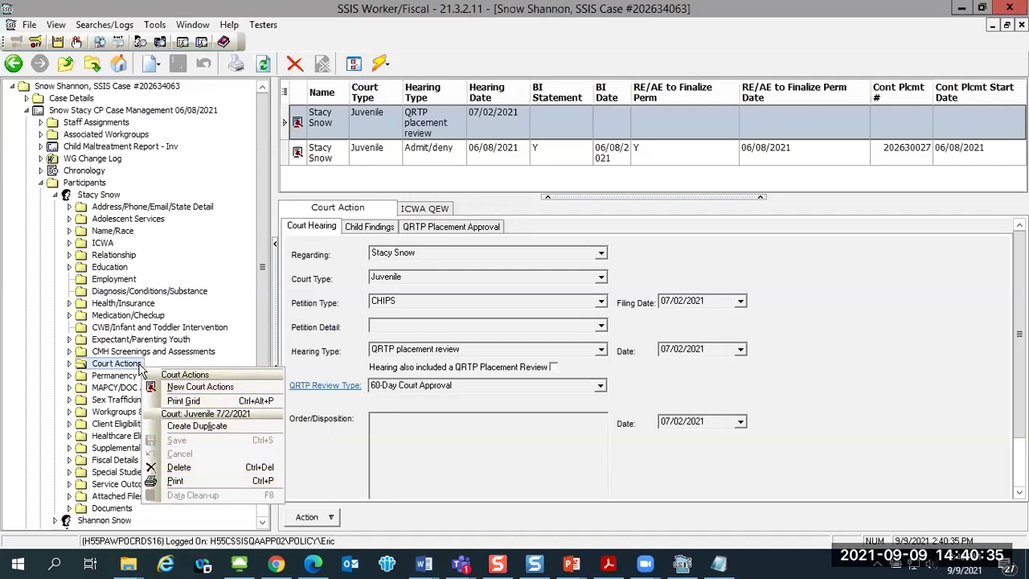
click(177, 387)
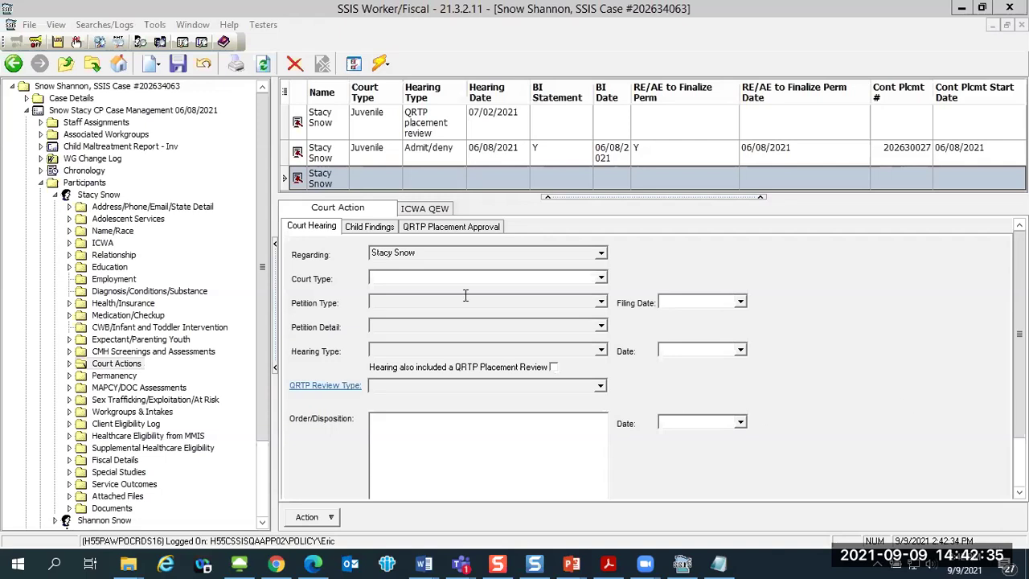
Step: Set the new court action's court type to Juvenile
click(600, 278)
click(601, 279)
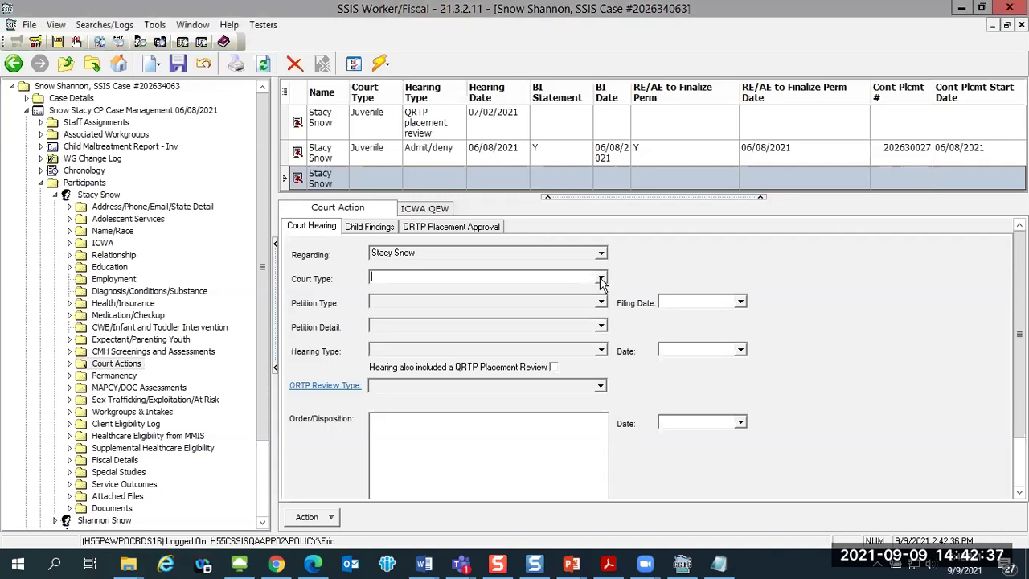
click(601, 279)
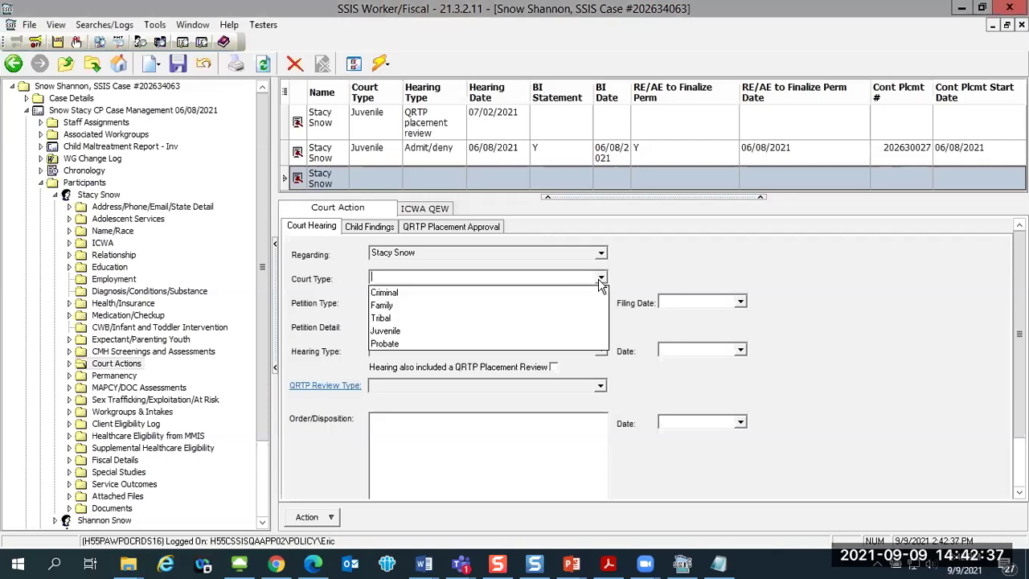
click(450, 331)
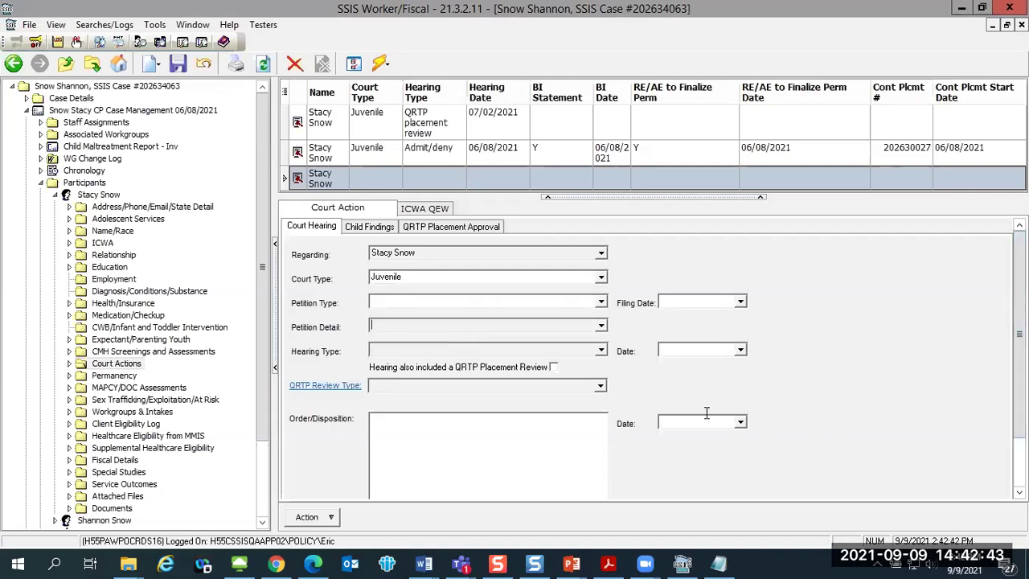
Step: Set the court action's petition type to CHIPS and review the other petition types on offer
click(603, 306)
click(602, 305)
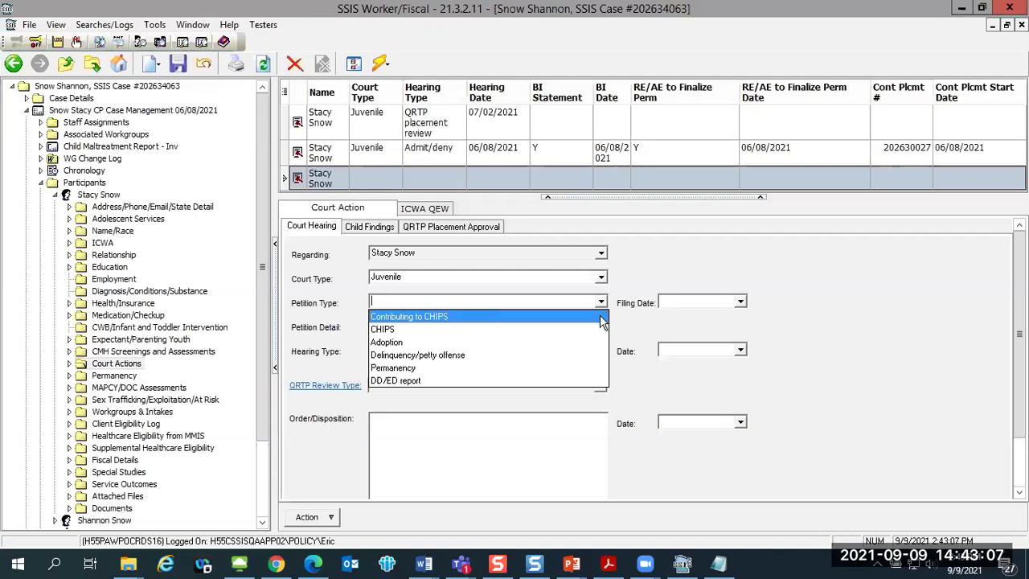
click(536, 329)
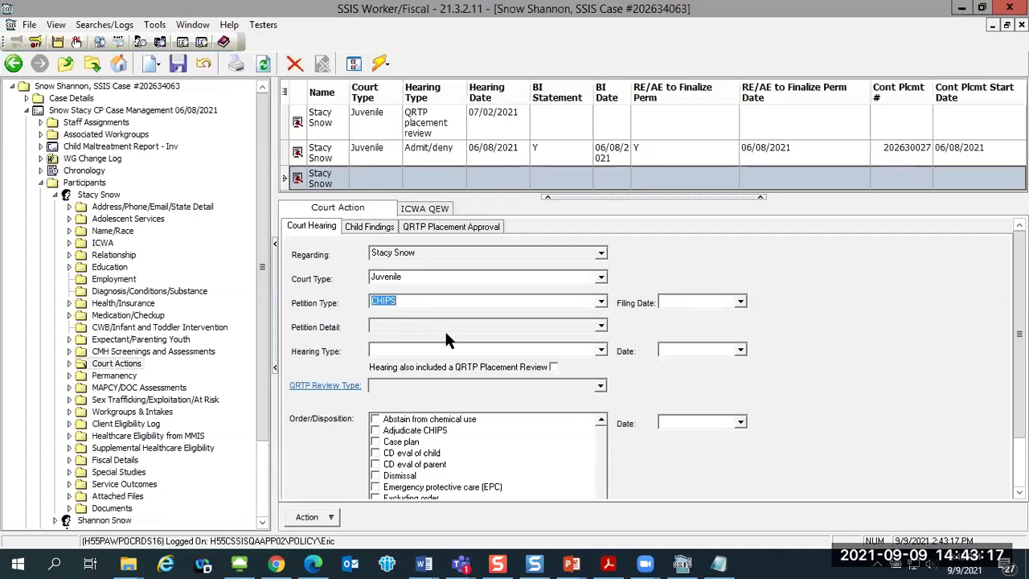
click(598, 304)
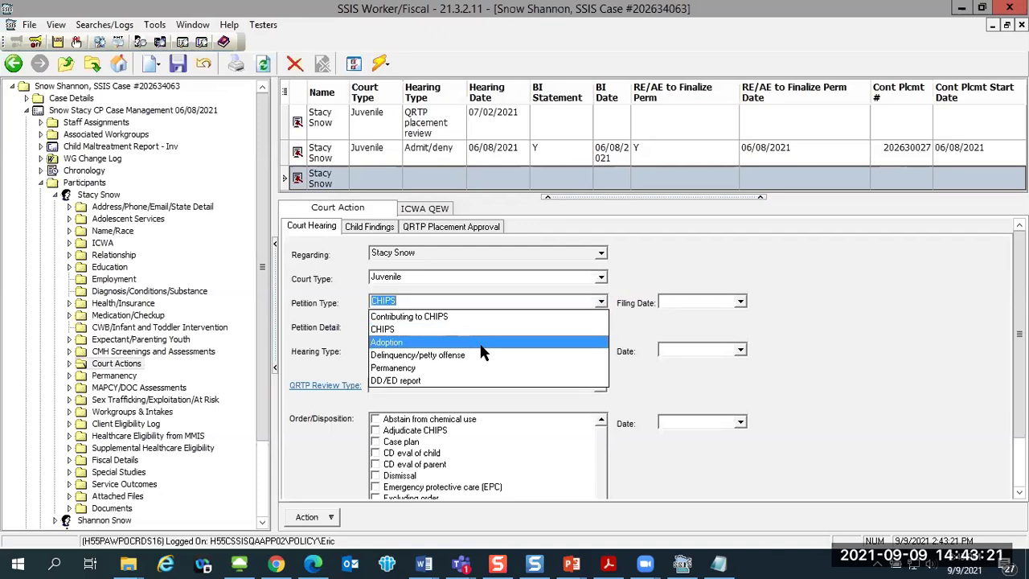
click(455, 301)
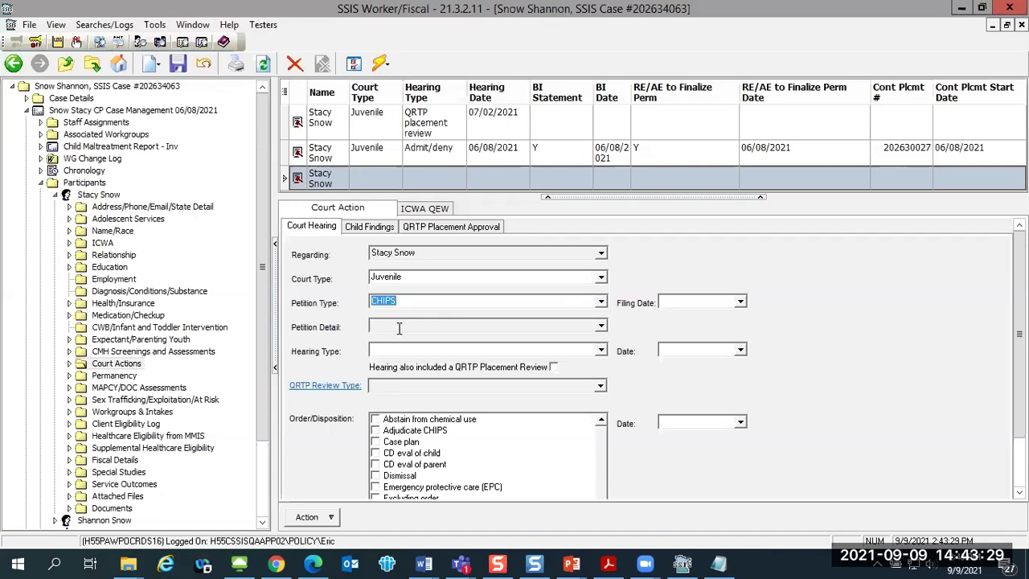
Step: Enter 09/09/2021 as the petition filing date and choose QRTP placement review as the hearing type
scroll(399, 328, down, 2)
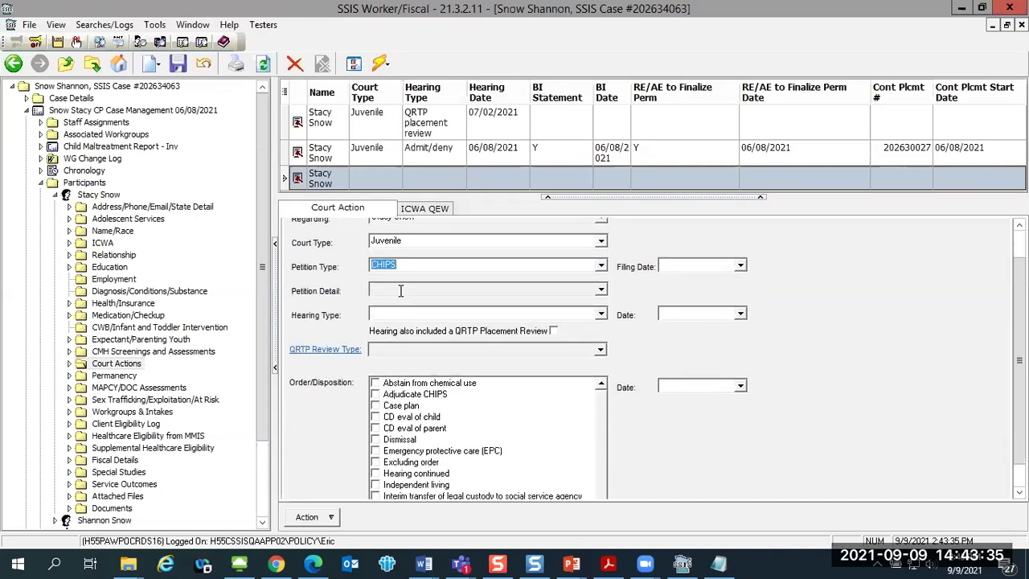
click(685, 265)
key(t)
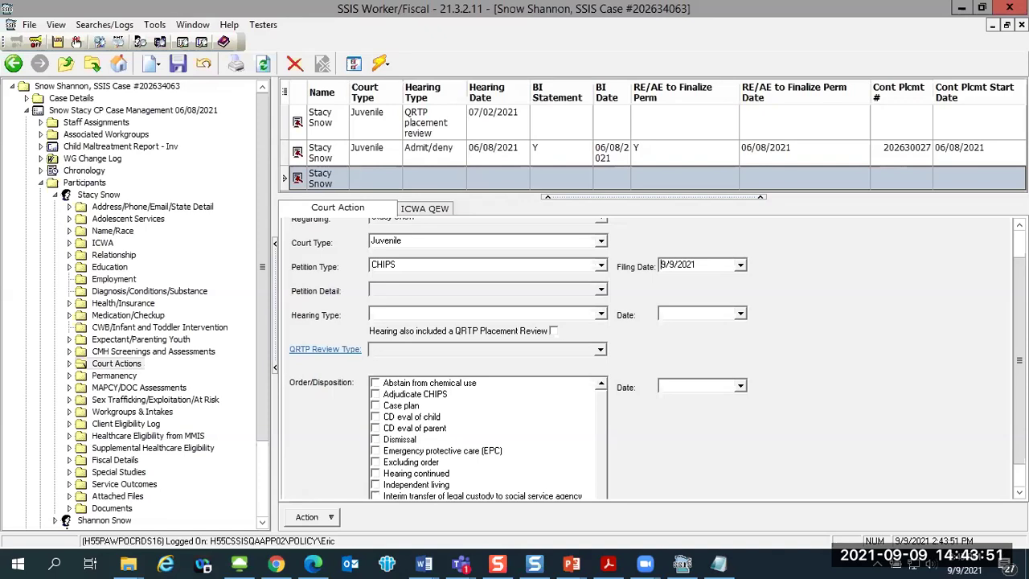
click(601, 315)
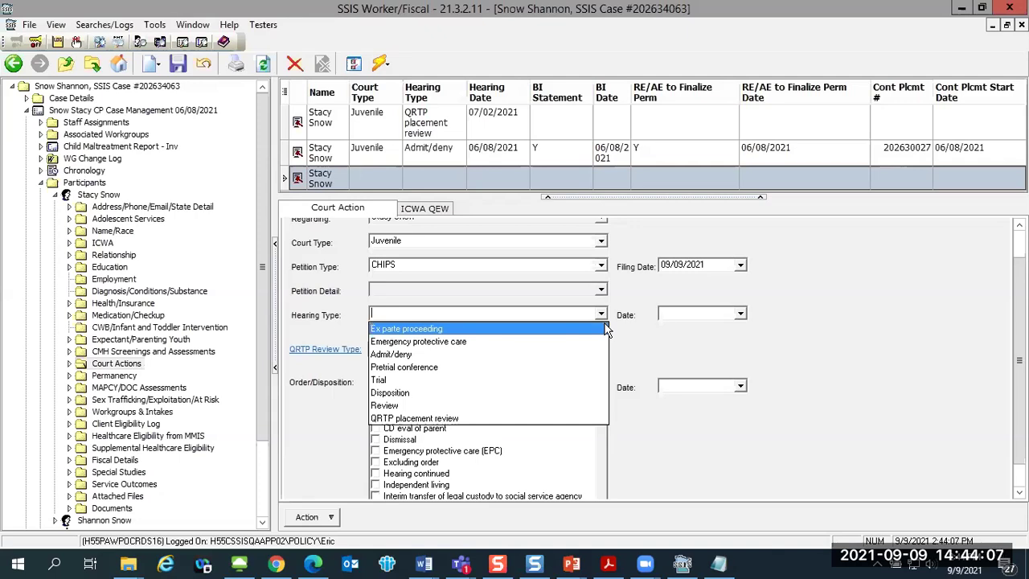
click(515, 416)
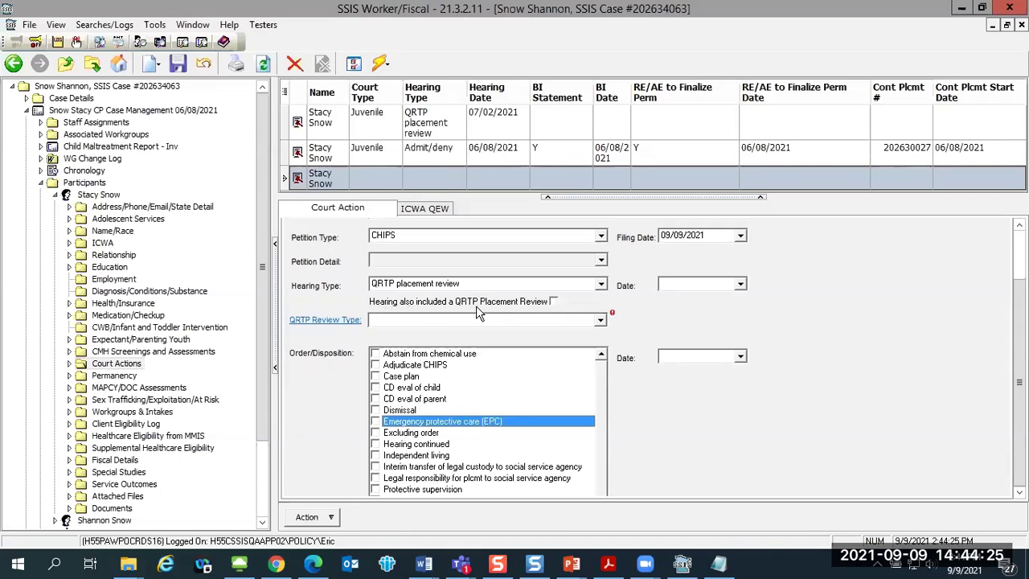
Step: Try the Emergency protective care hearing type with an included QRTP Placement Review, and return the hearing type to QRTP placement review
click(553, 304)
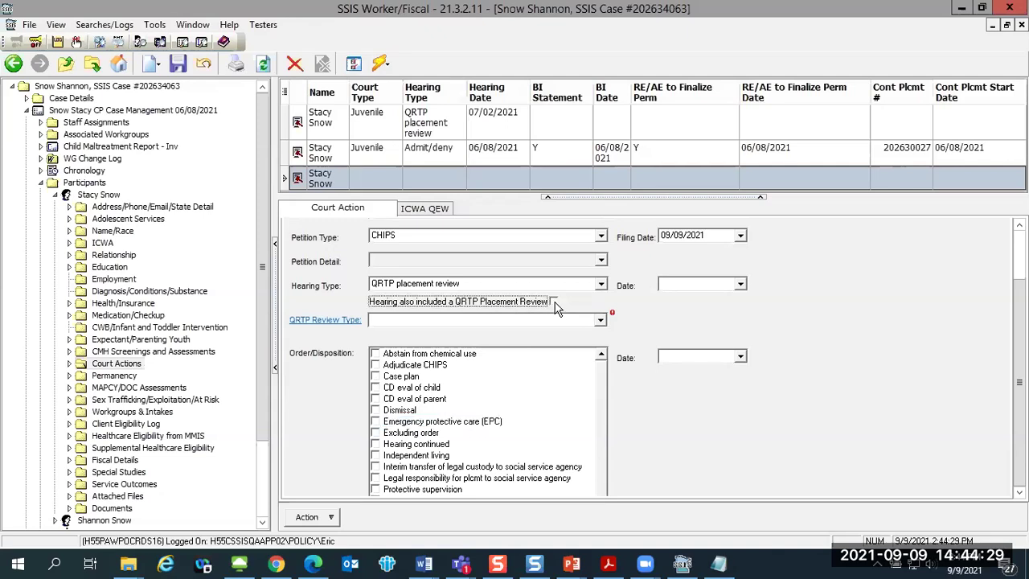
click(600, 286)
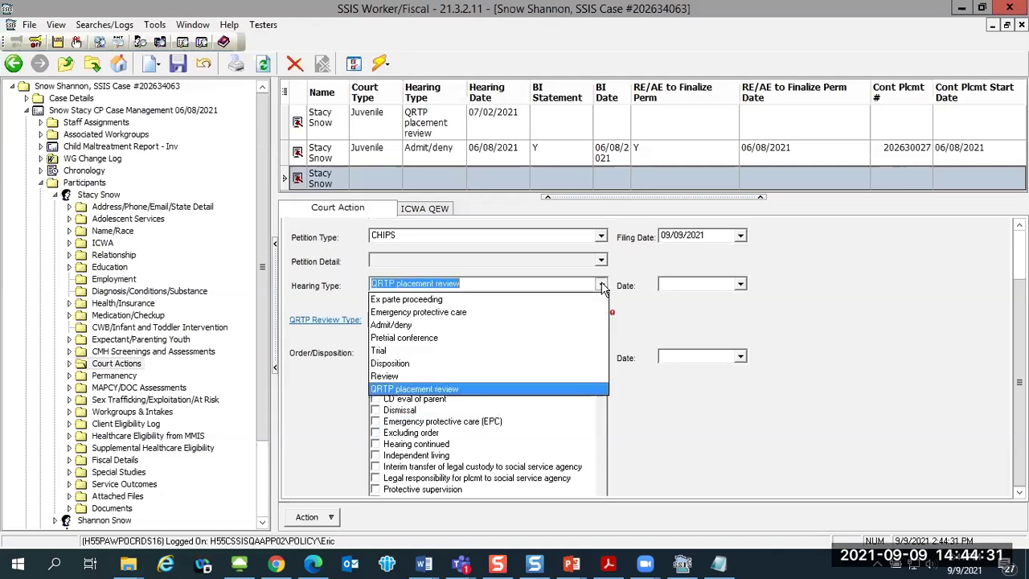
click(496, 314)
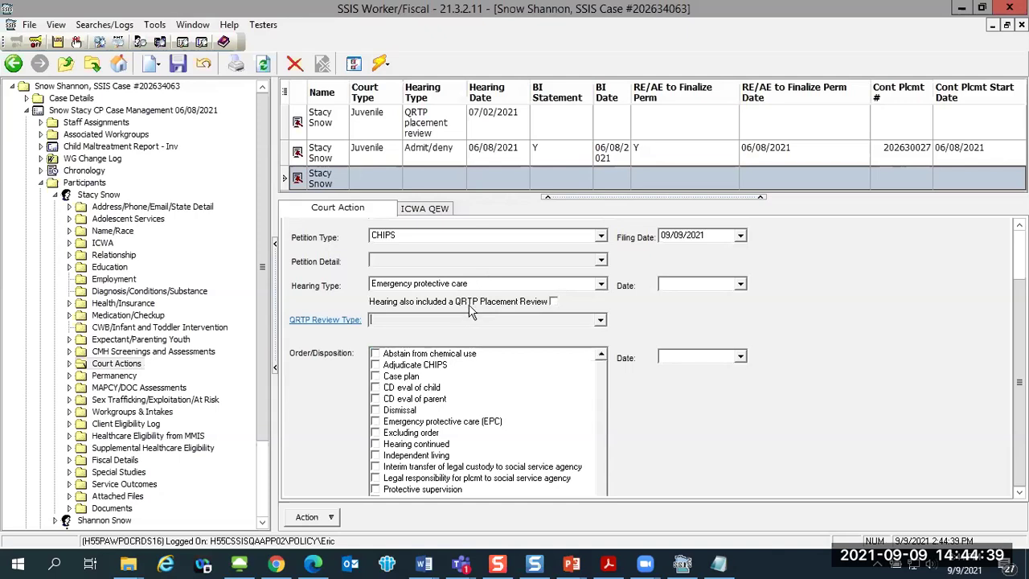
click(553, 303)
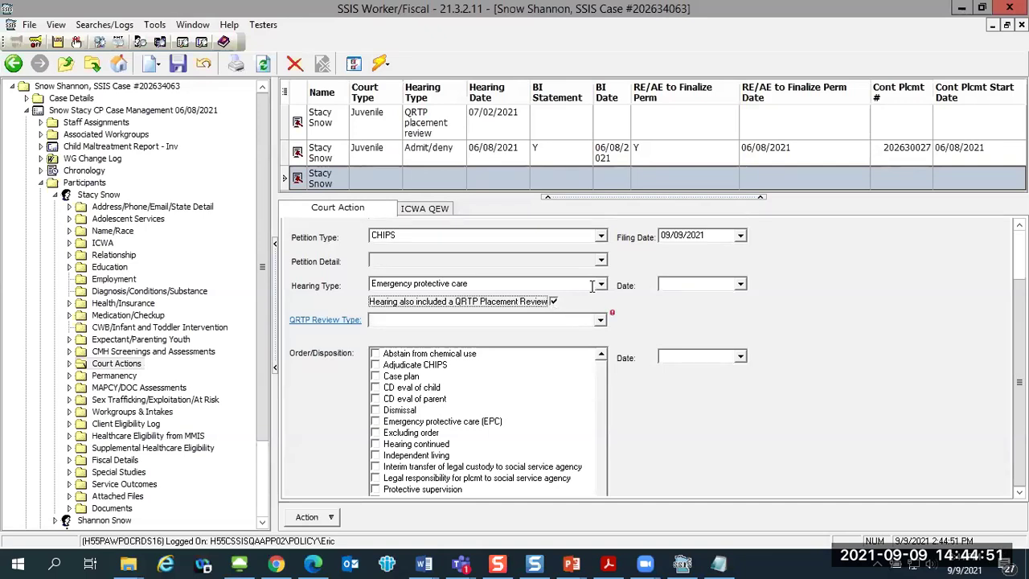
click(600, 287)
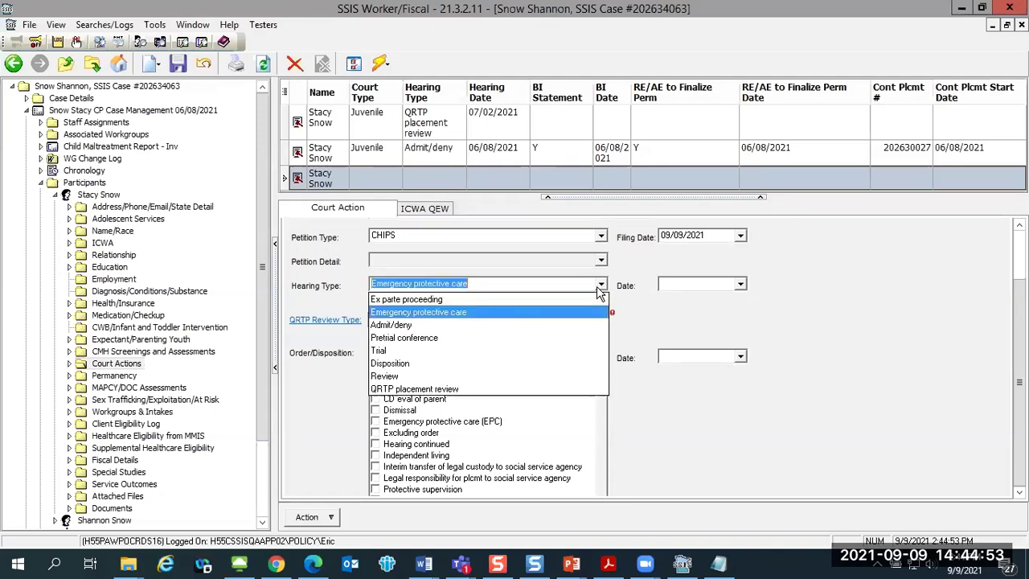
click(544, 393)
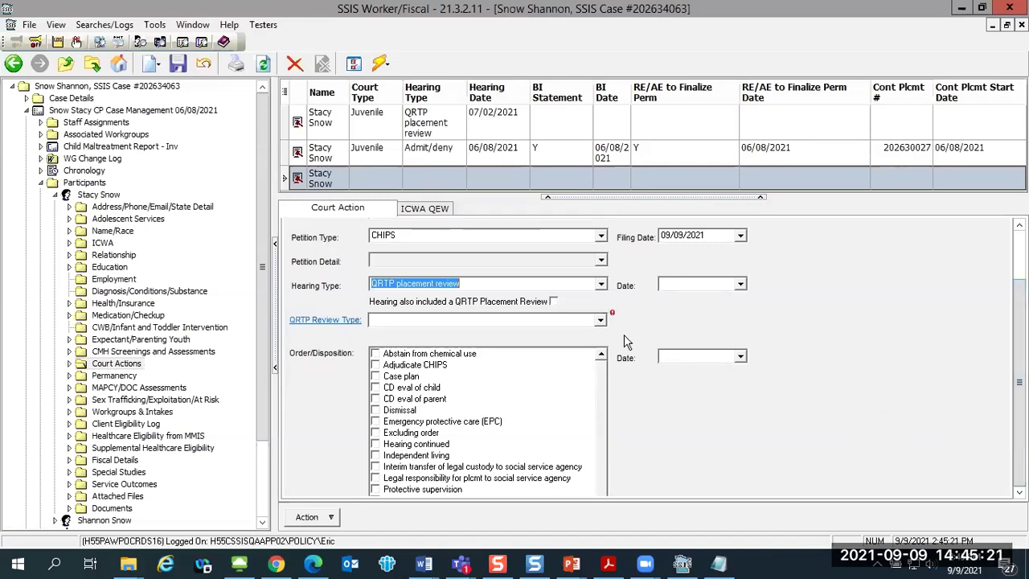
Step: Set the QRTP review type to 60-Day Court Approval and check the other review type on offer
click(599, 320)
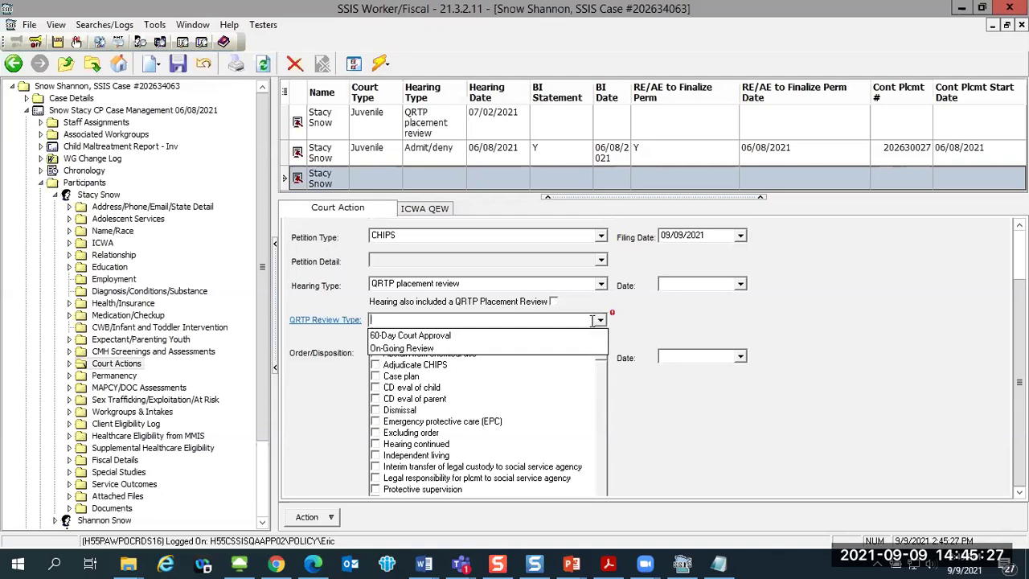
click(459, 336)
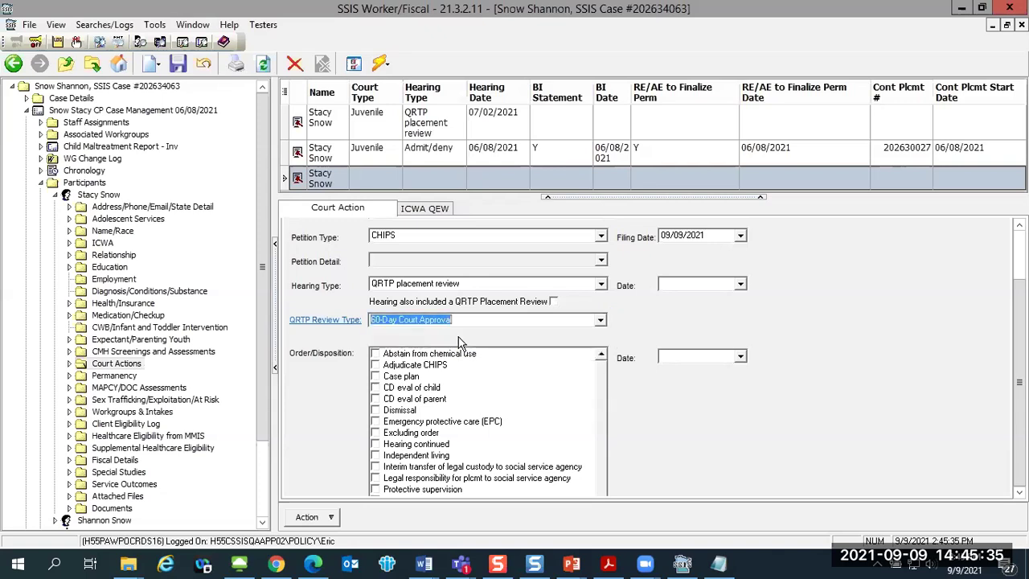
scroll(608, 339, up, 3)
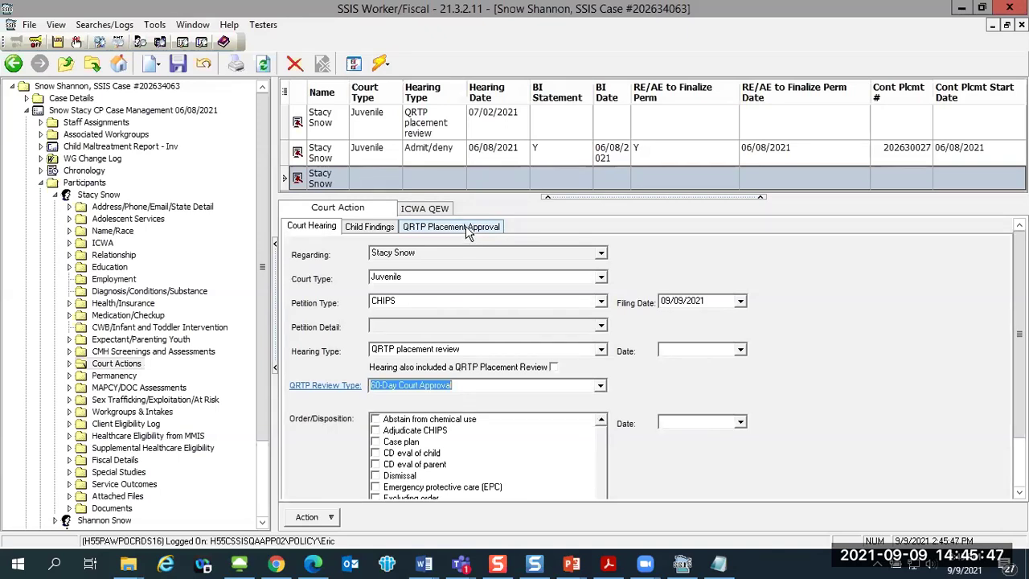
scroll(577, 336, down, 1)
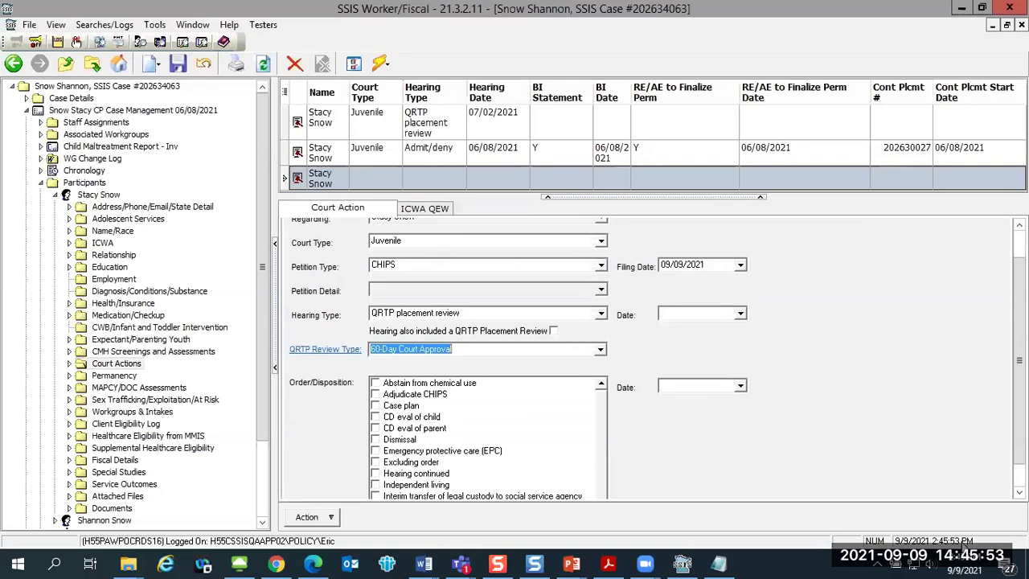
click(601, 351)
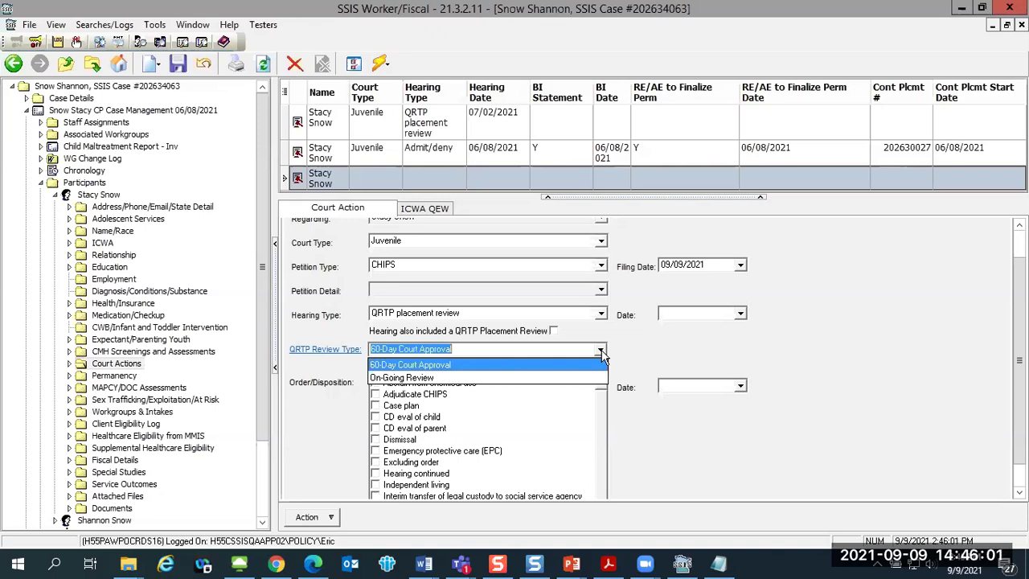
click(602, 351)
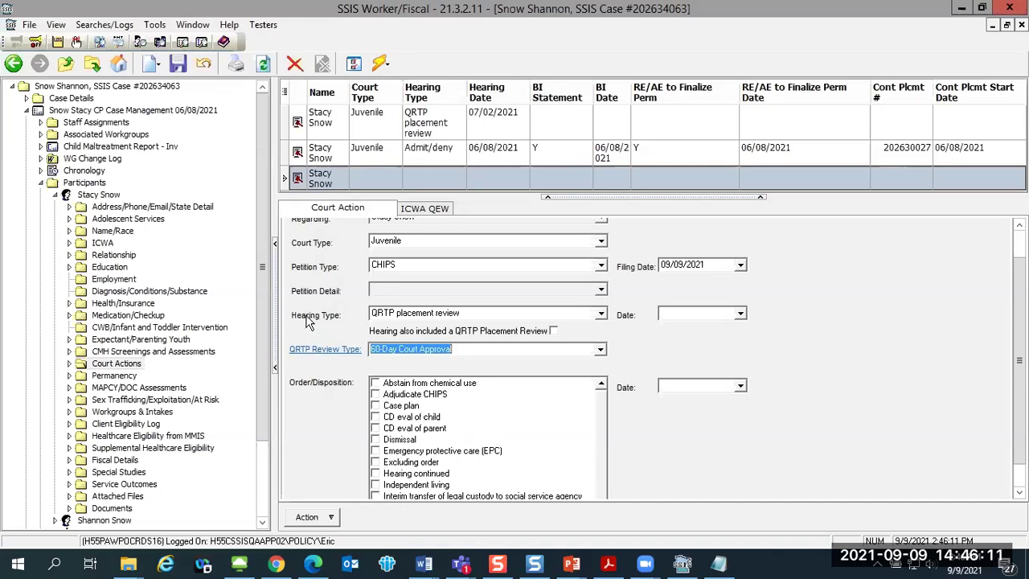
Step: Enter 09/09/2021 as the hearing date and add an Adjudicate CHIPS order/disposition dated 09/09/2021
click(681, 313)
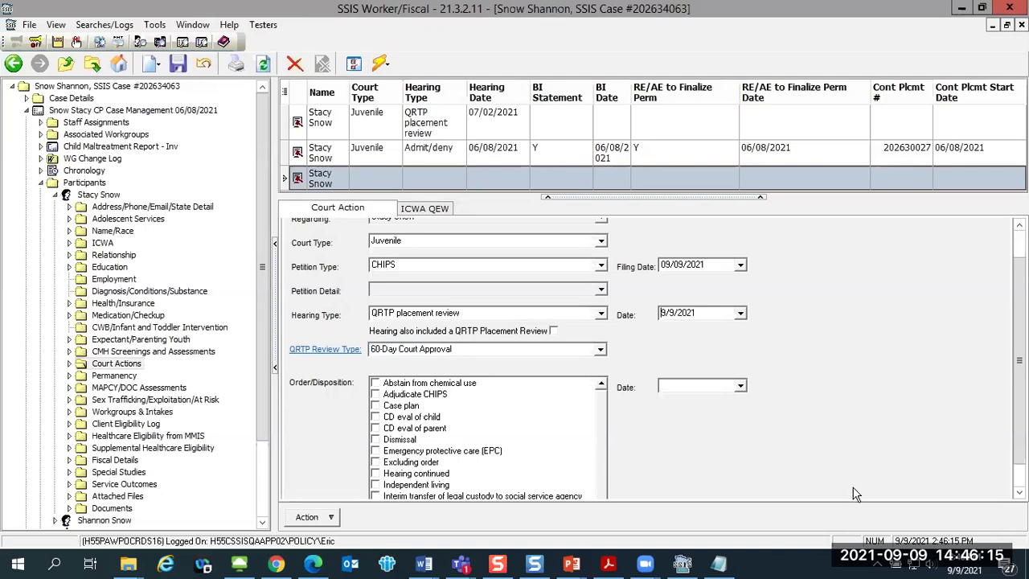
scroll(778, 442, down, 1)
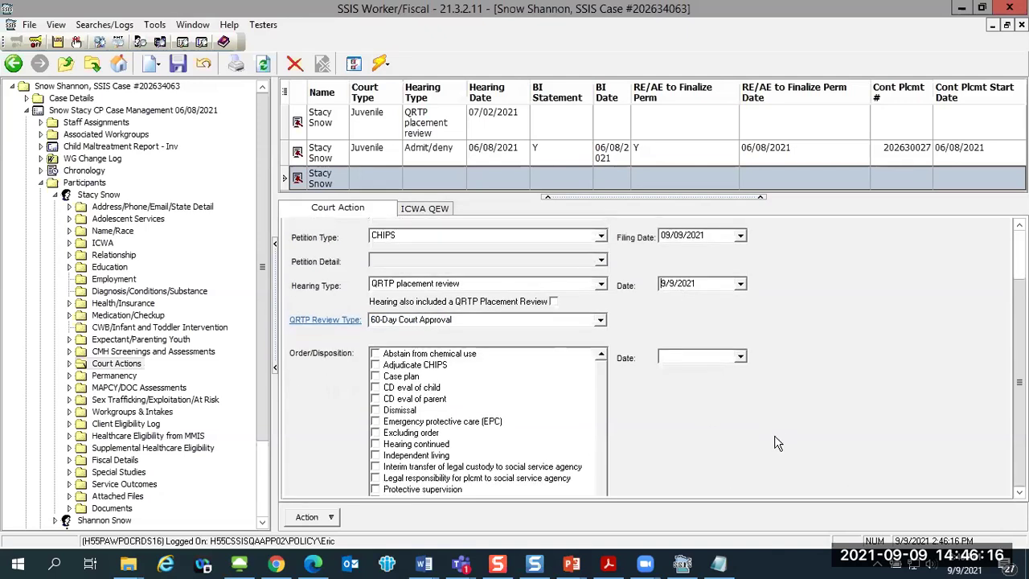
click(376, 365)
click(375, 365)
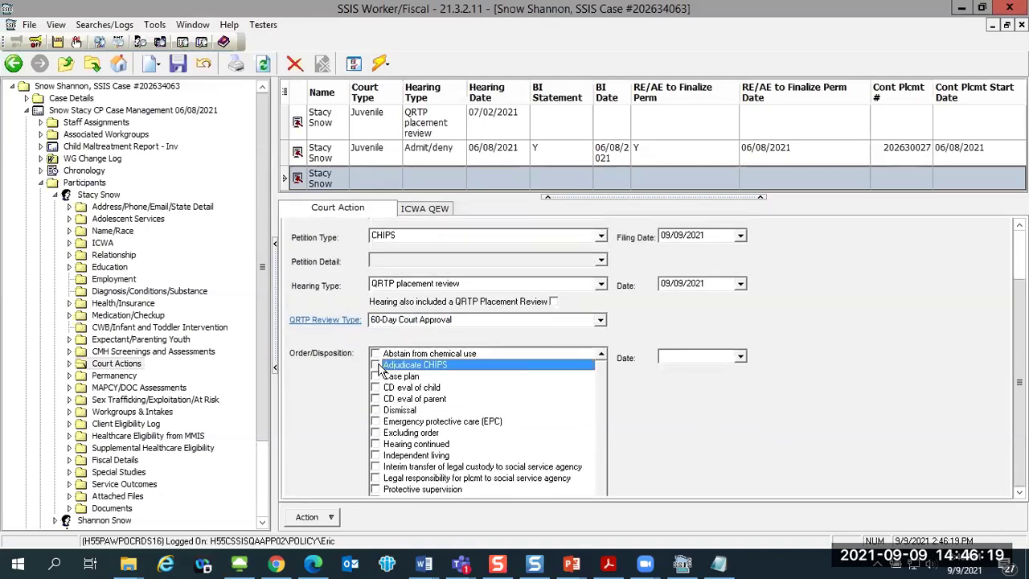
click(694, 357)
key(t)
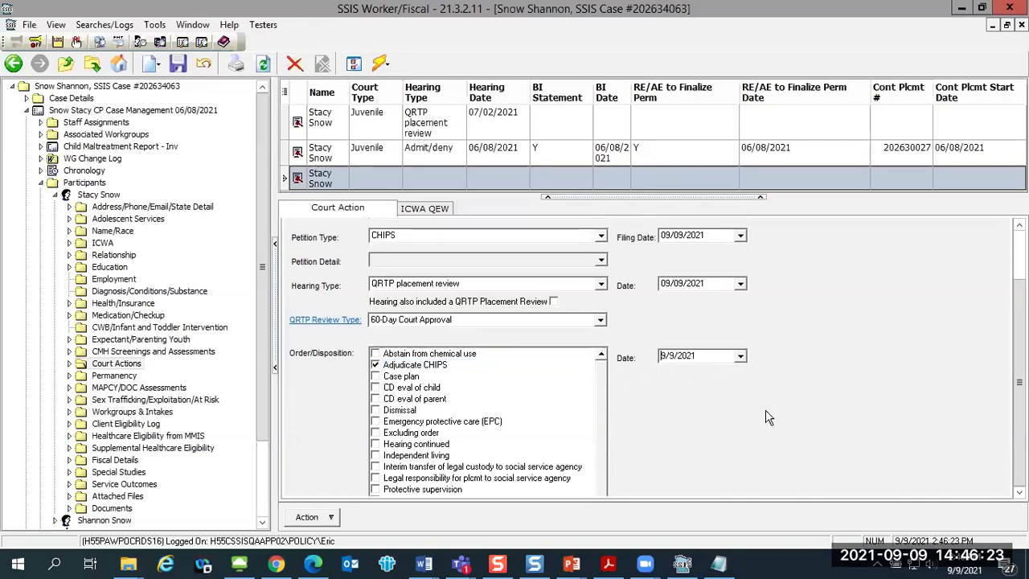
Step: Review the child findings of the new court action, including the continuous placement choices, without selecting one
scroll(460, 325, up, 3)
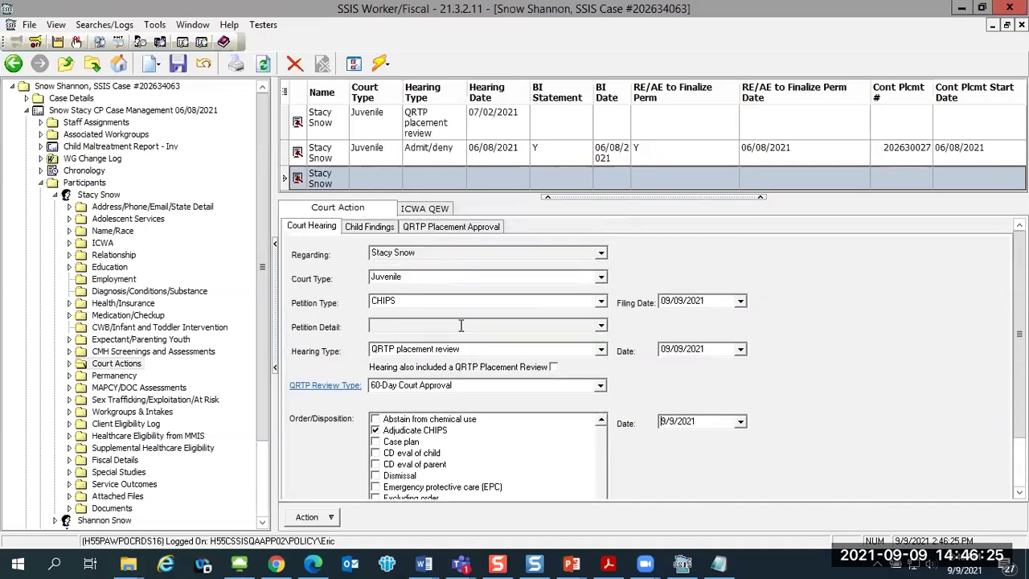
click(368, 227)
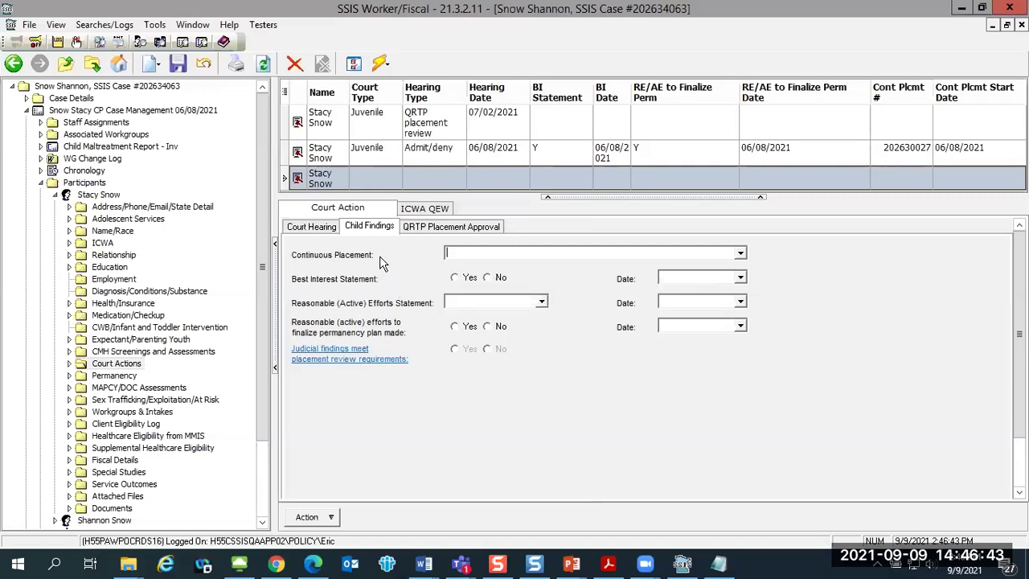
click(740, 255)
click(740, 255)
click(740, 255)
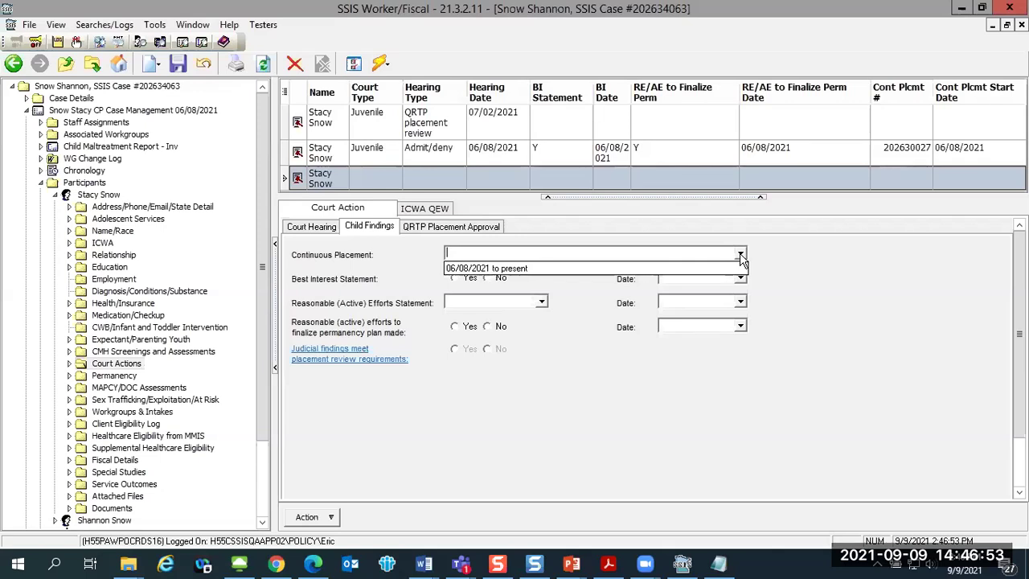
click(786, 269)
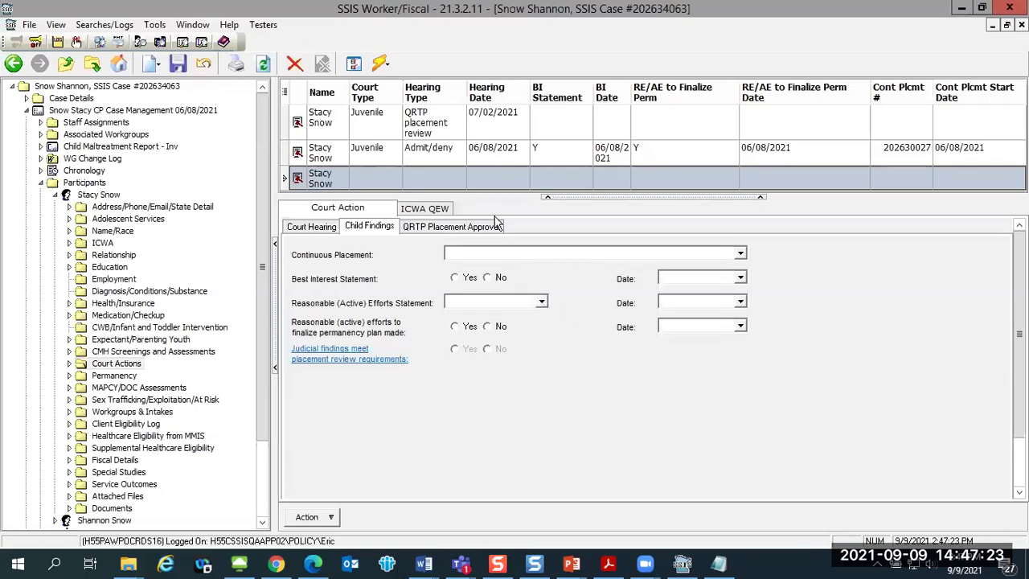
Step: Select the 08/16/2021 - Present group home placement as the QRTP placement for court approval
click(426, 227)
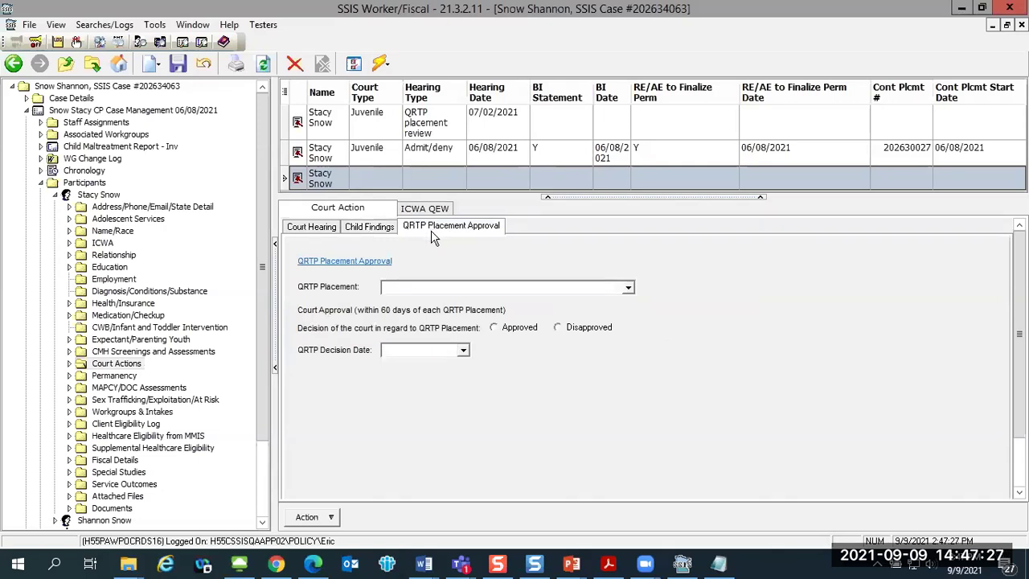
click(330, 228)
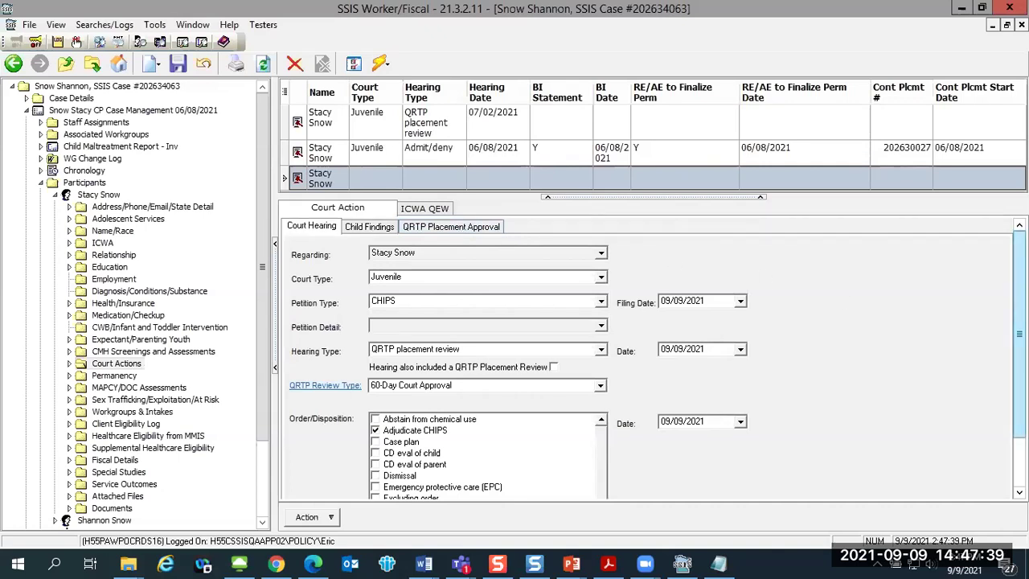
click(461, 228)
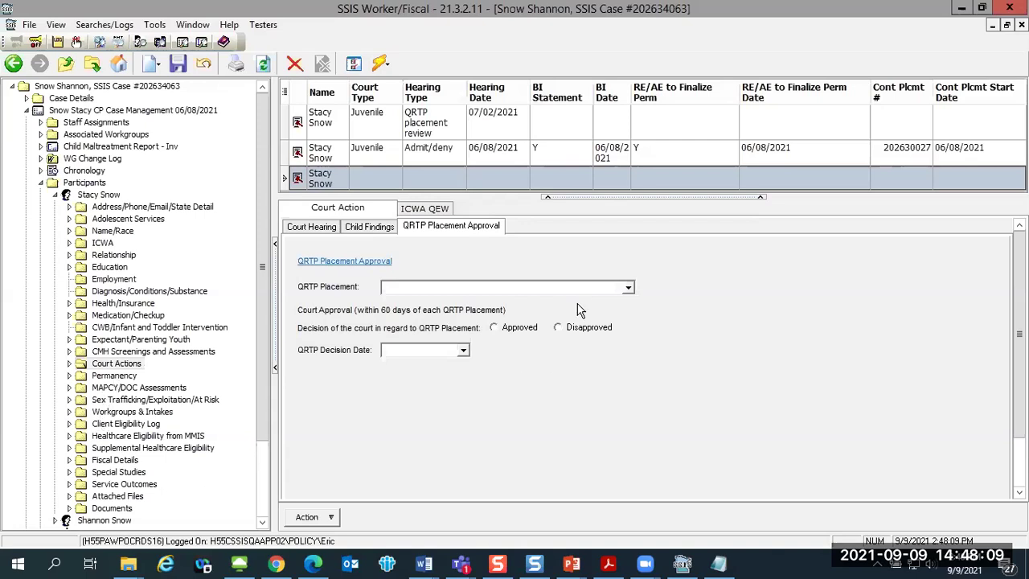
click(628, 288)
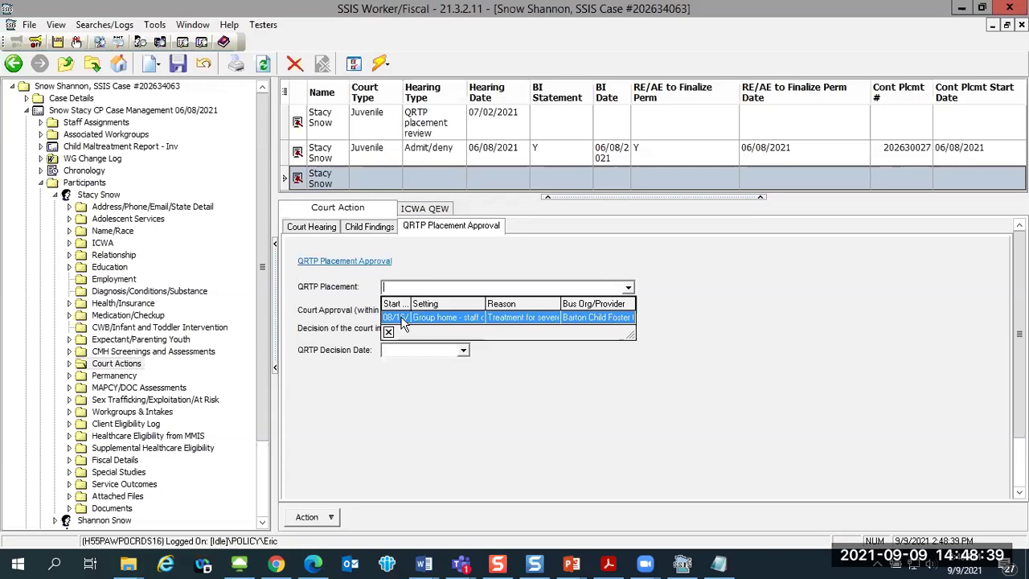
click(525, 318)
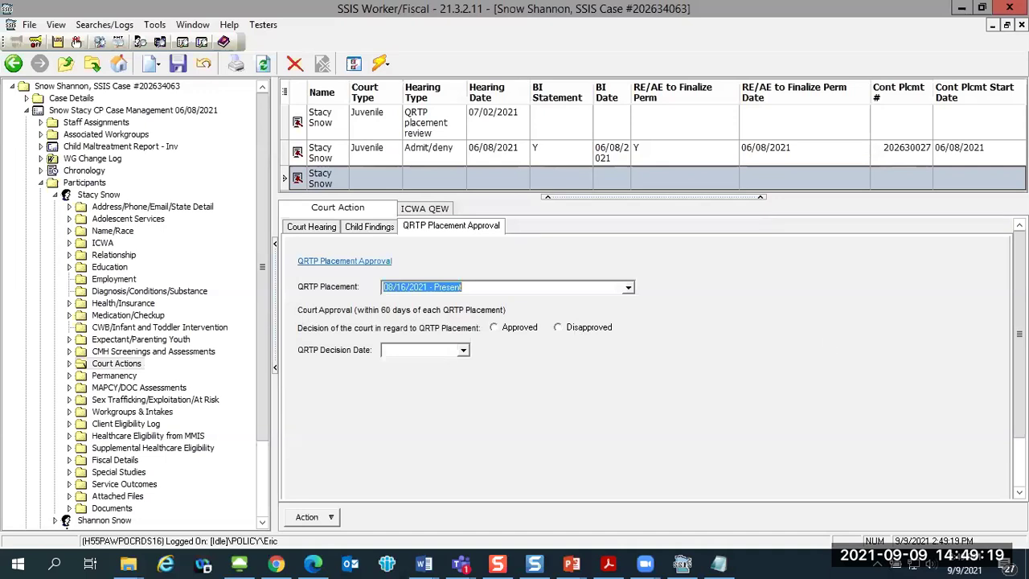
Step: Record the court's decision on the QRTP placement as Approved, dated 09/09/2021, and recheck the hearing details
click(494, 328)
click(410, 347)
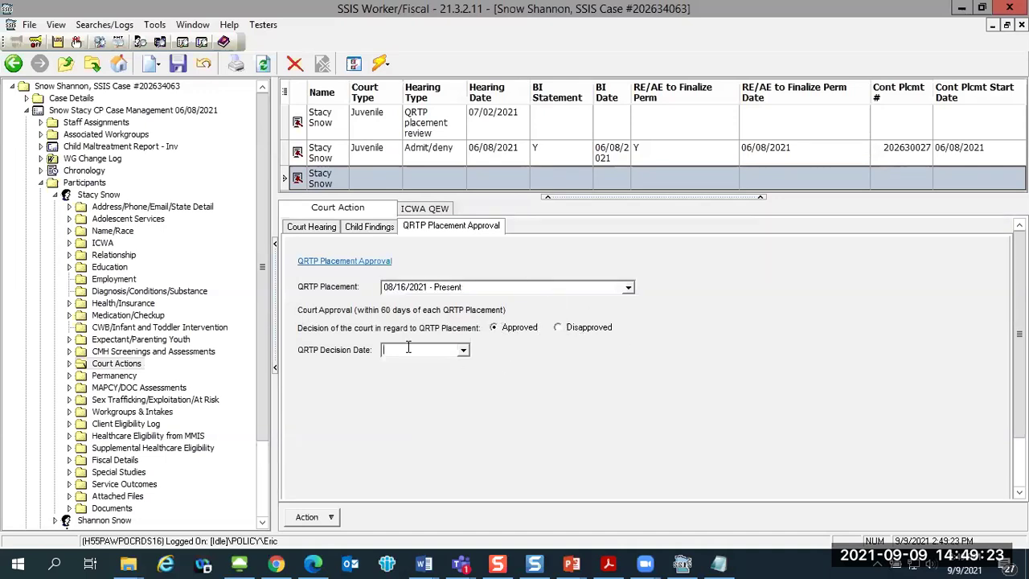
click(464, 350)
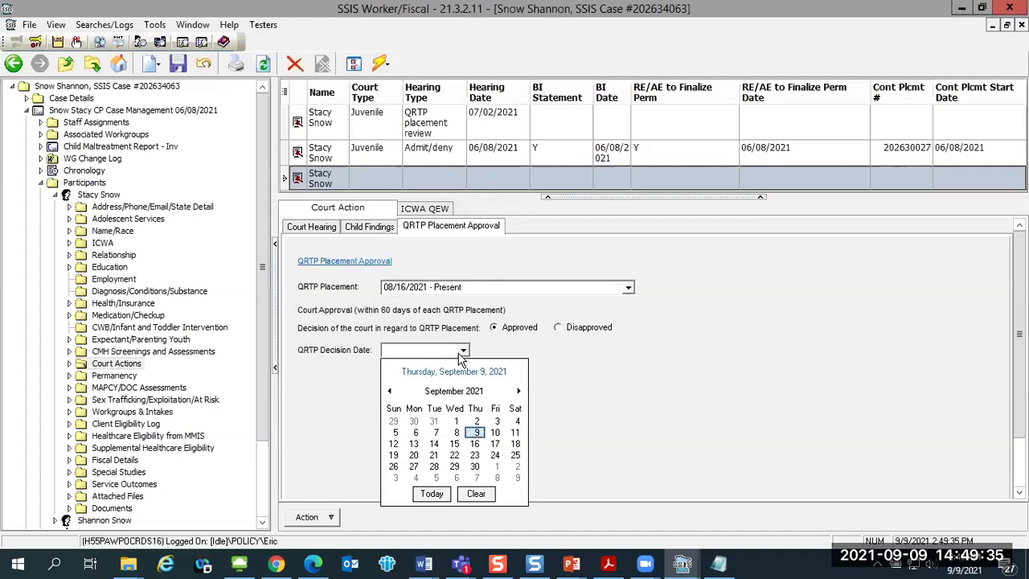
click(475, 435)
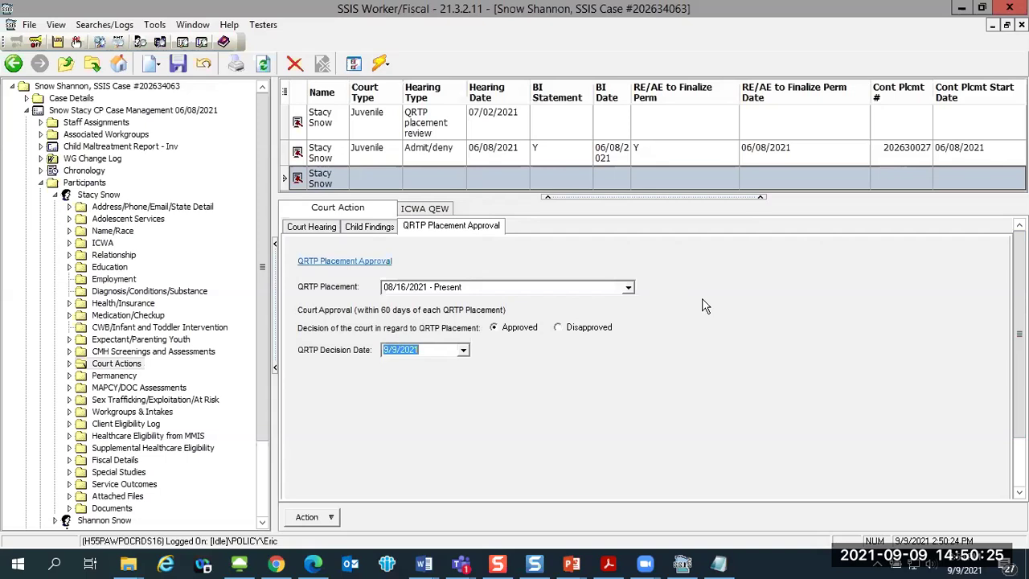
click(299, 228)
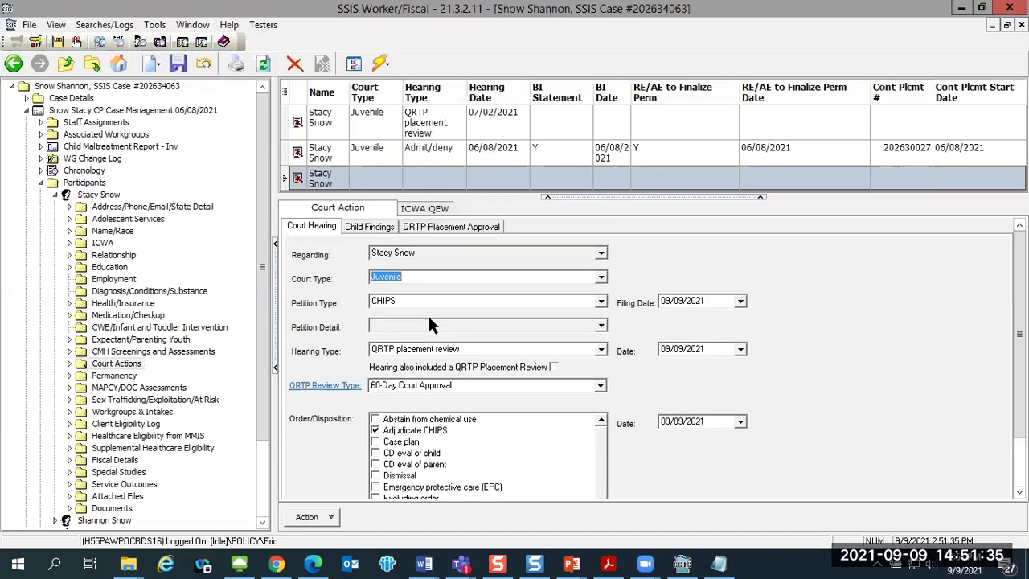
click(450, 227)
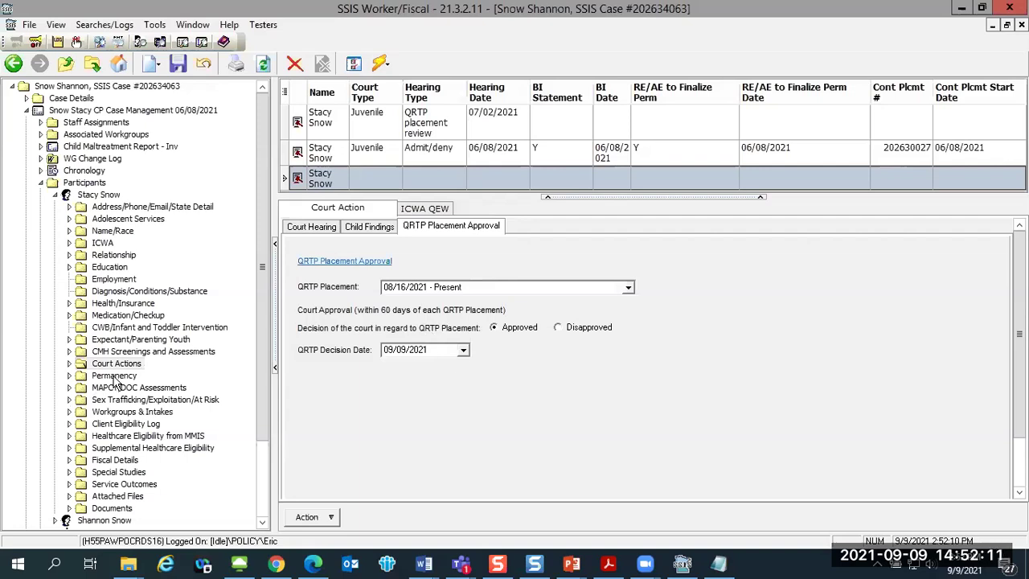
Step: Examine the child's QRTP assessments and the QRTP Family and Permanency Team records in the permanency documentation
click(68, 376)
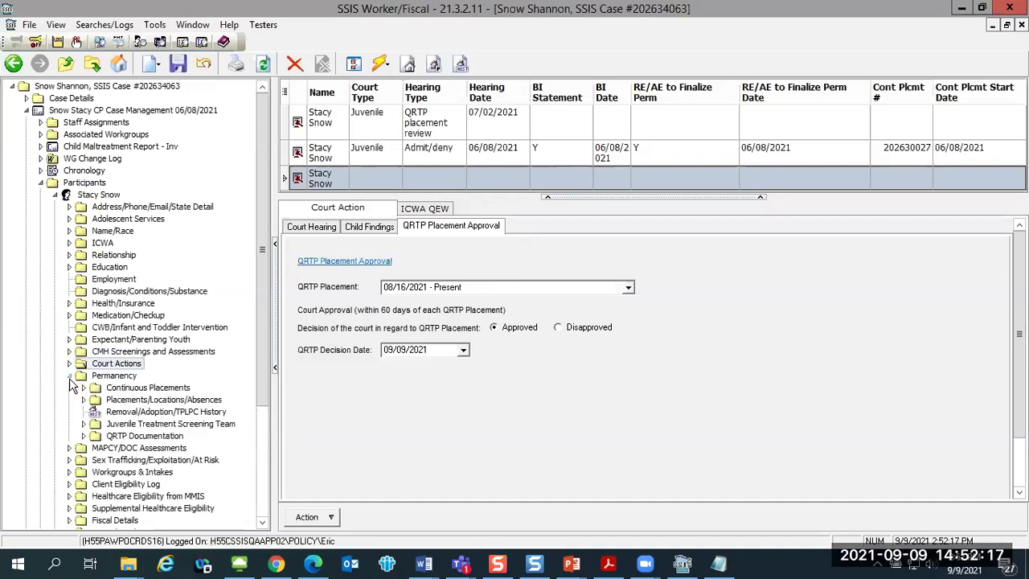
click(84, 435)
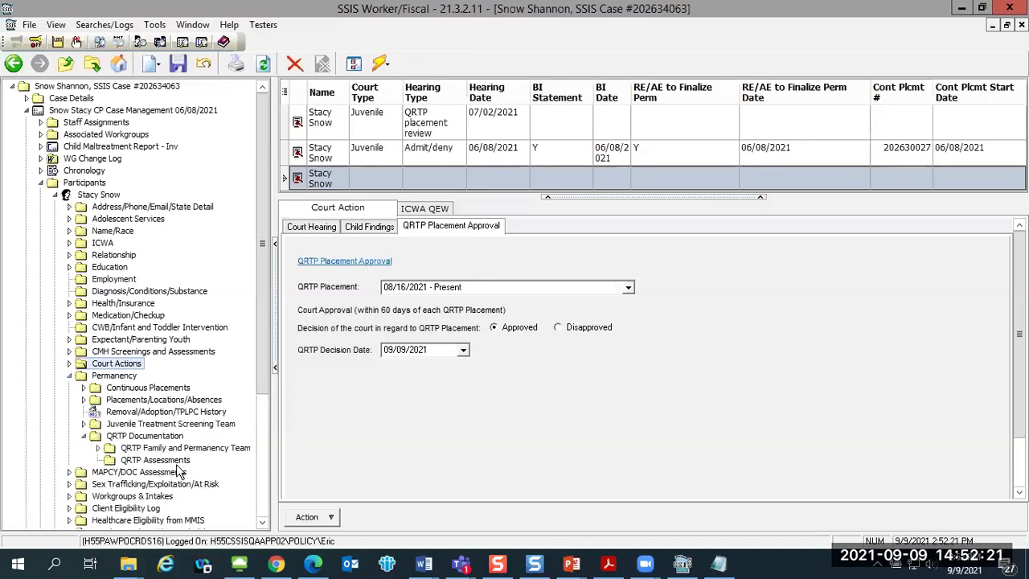
click(182, 463)
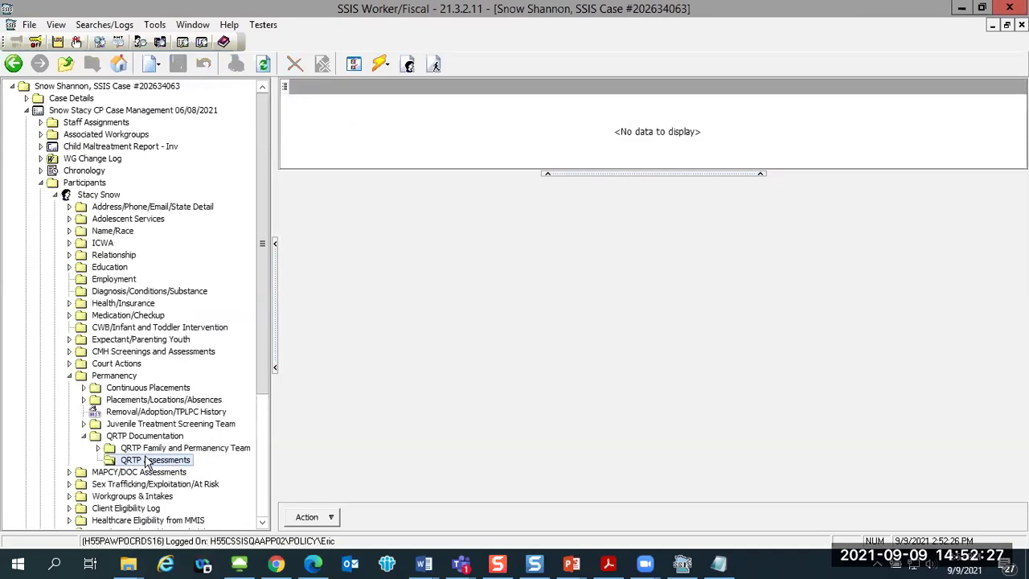
click(191, 451)
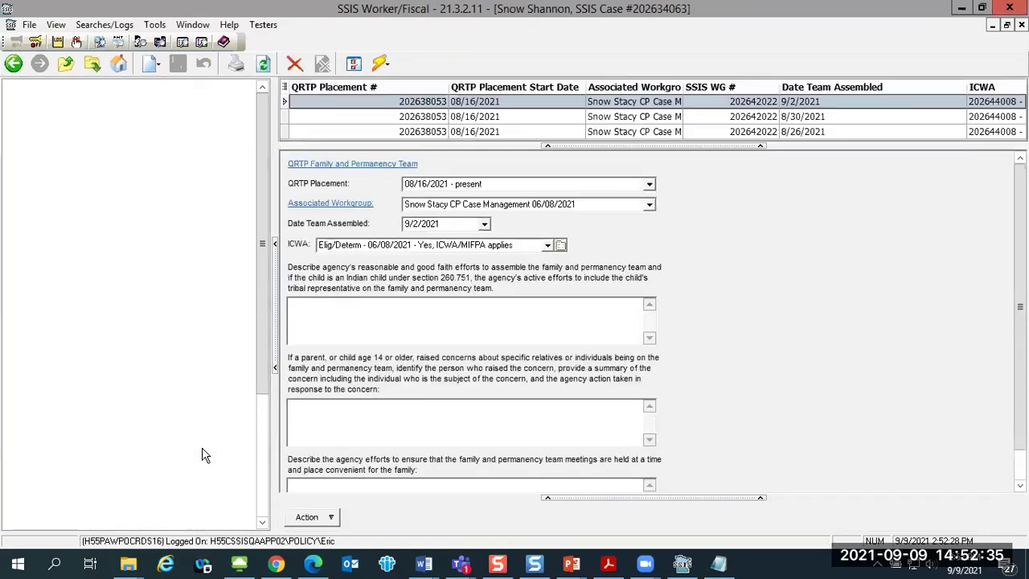
Step: Start a new QRTP assessment for the child and look through its assessment and qualified individual fields
right_click(199, 462)
click(173, 465)
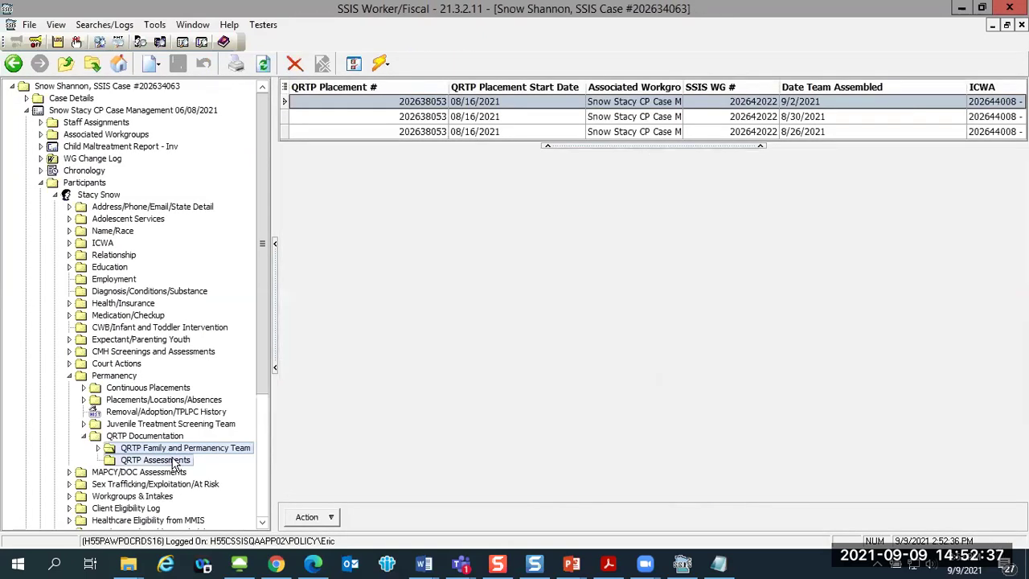
right_click(179, 463)
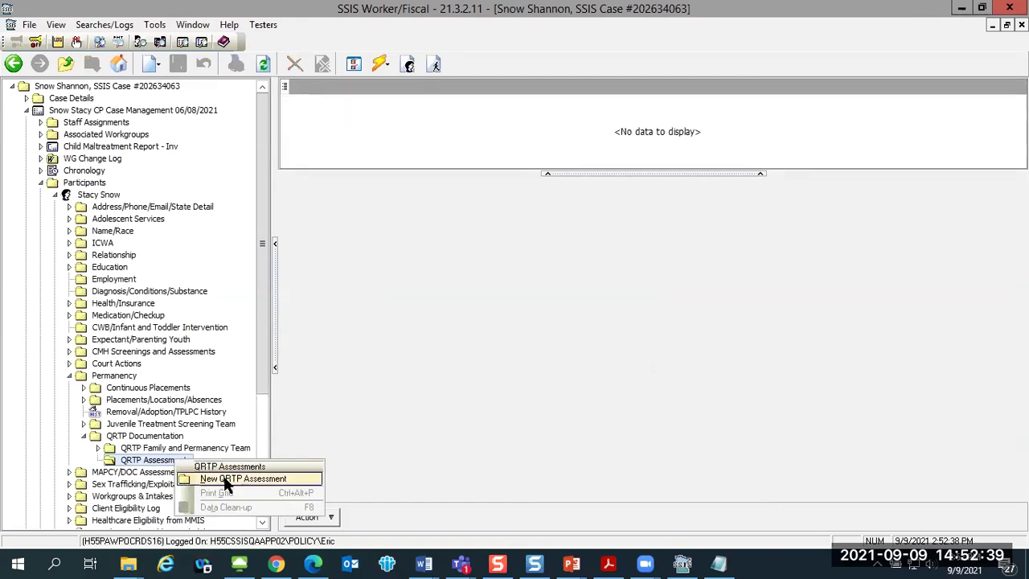
click(224, 478)
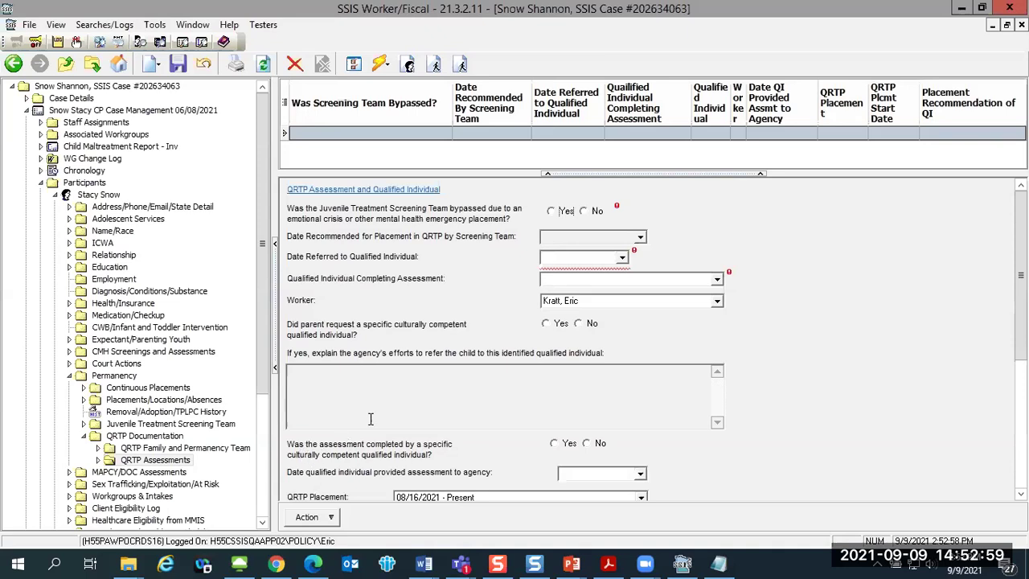
scroll(432, 412, down, 2)
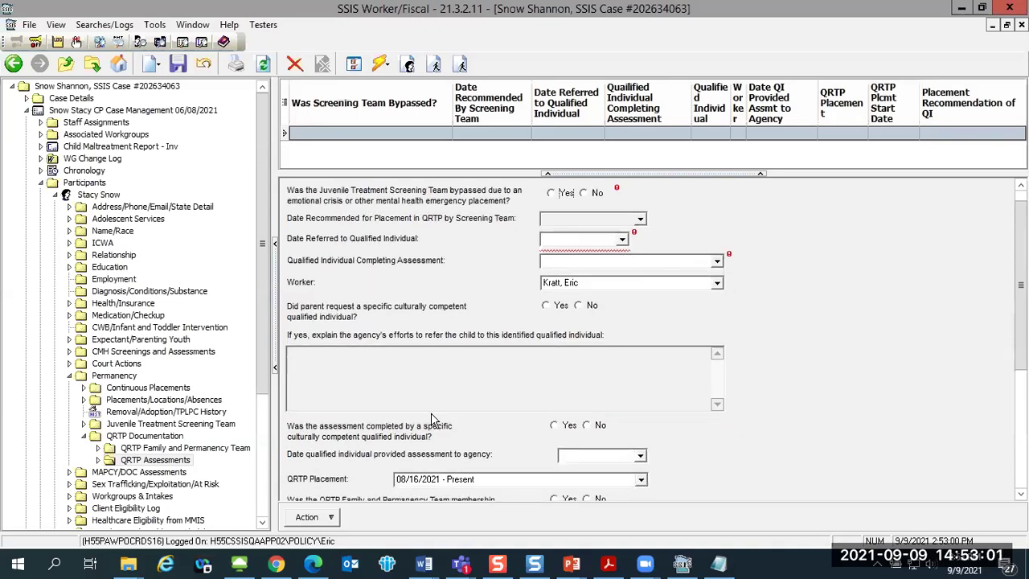
scroll(434, 414, down, 2)
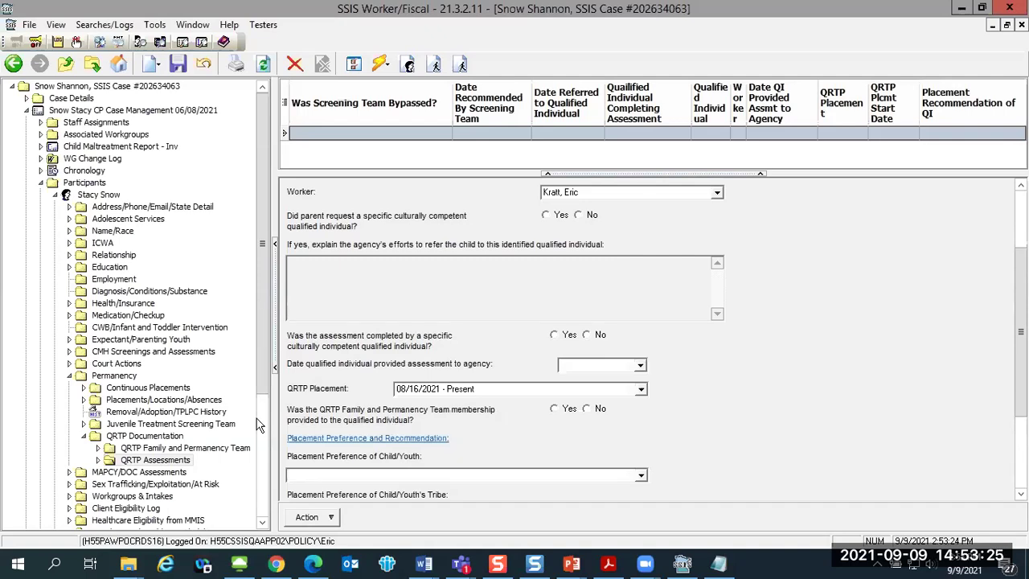
Step: Discard the unfinished new QRTP assessment and list the child's existing court actions
click(69, 363)
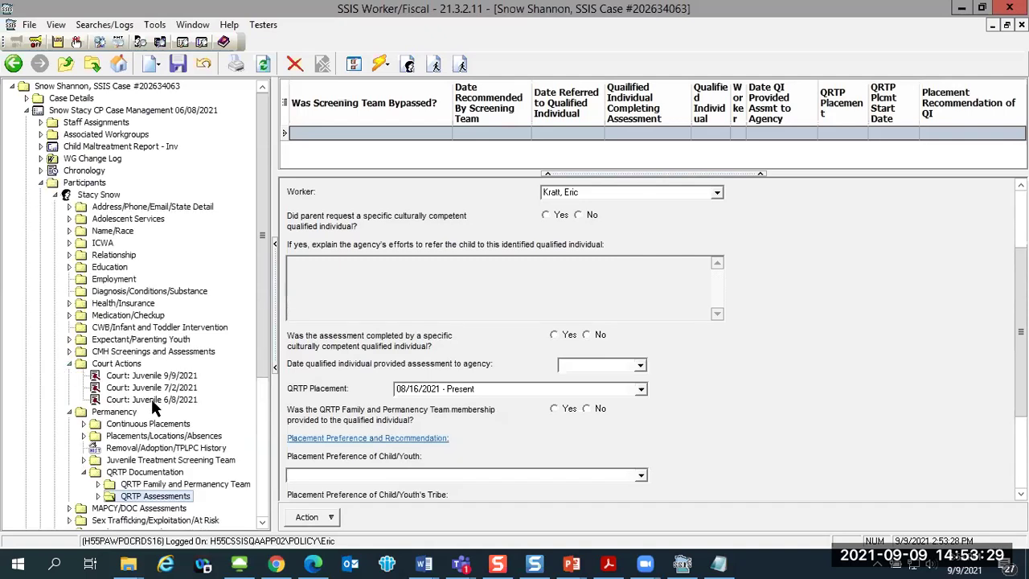
click(151, 376)
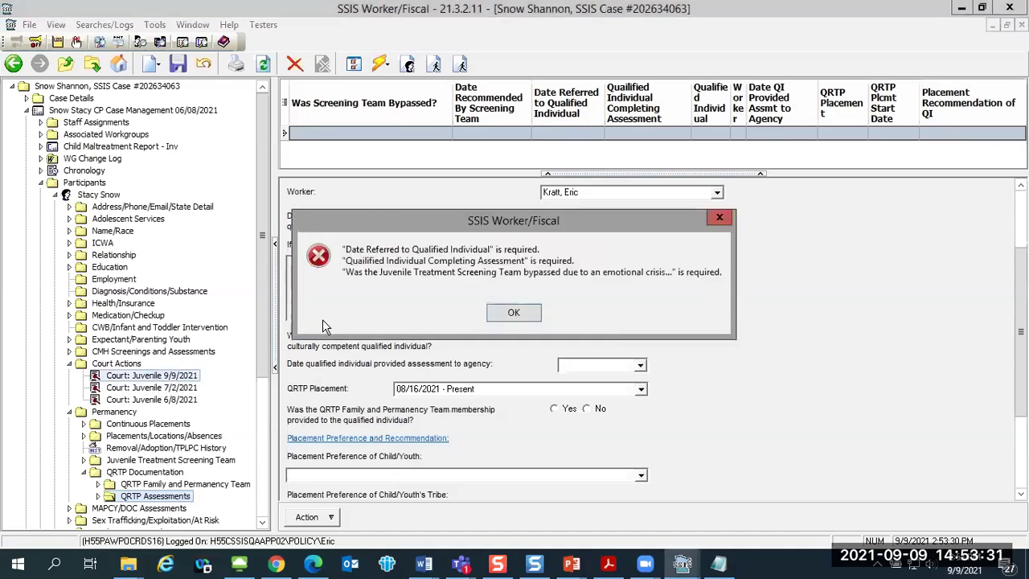
click(513, 314)
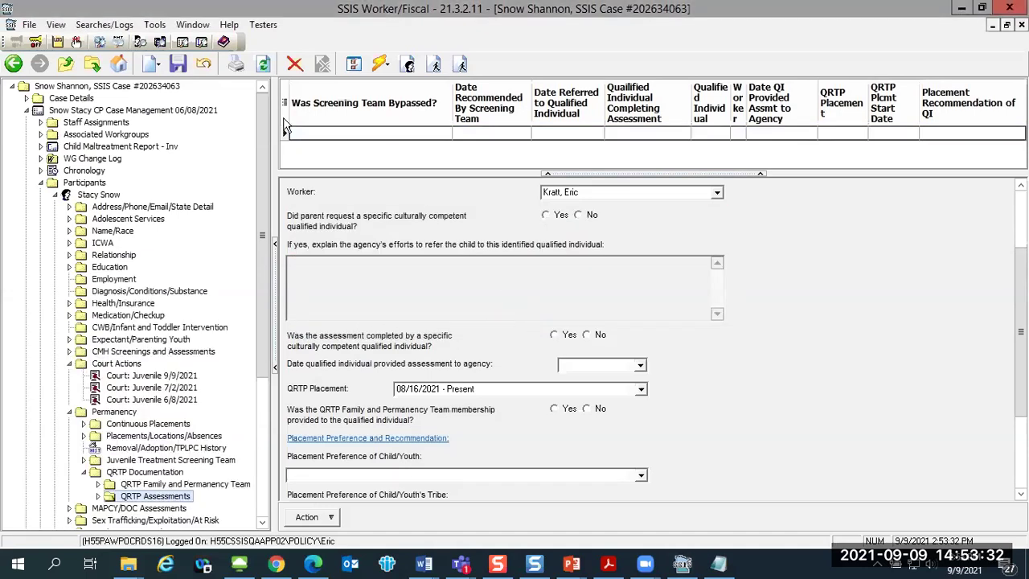
click(202, 64)
click(475, 310)
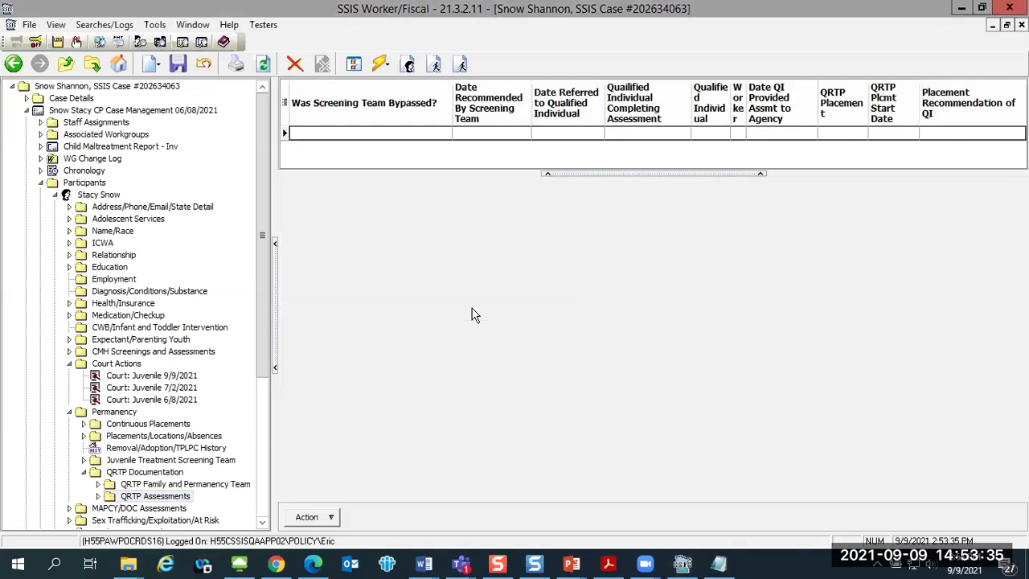
Step: Open the 9/9/2021 juvenile court action and review its QRTP placement, court decision and decision date
click(188, 375)
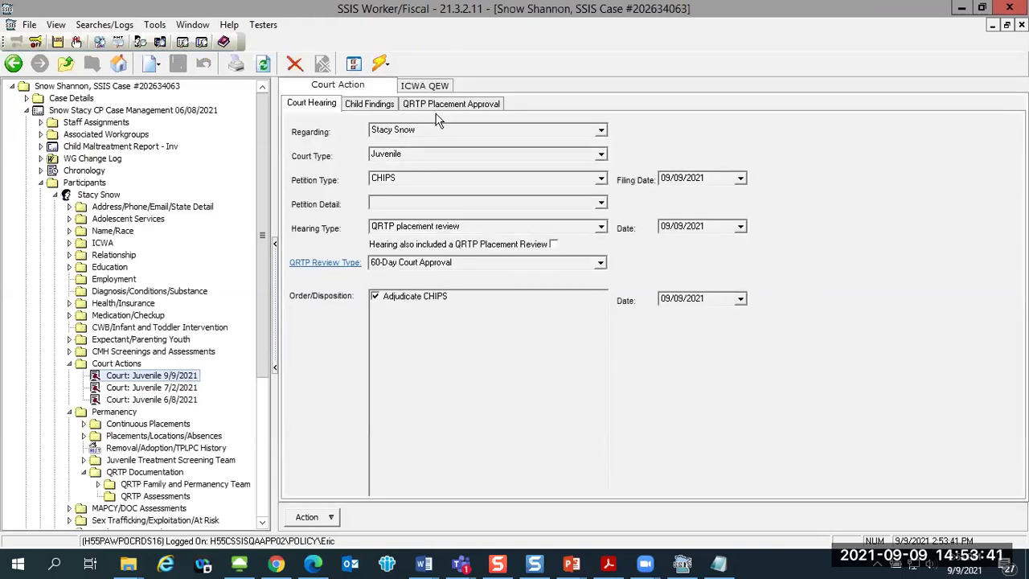
click(440, 105)
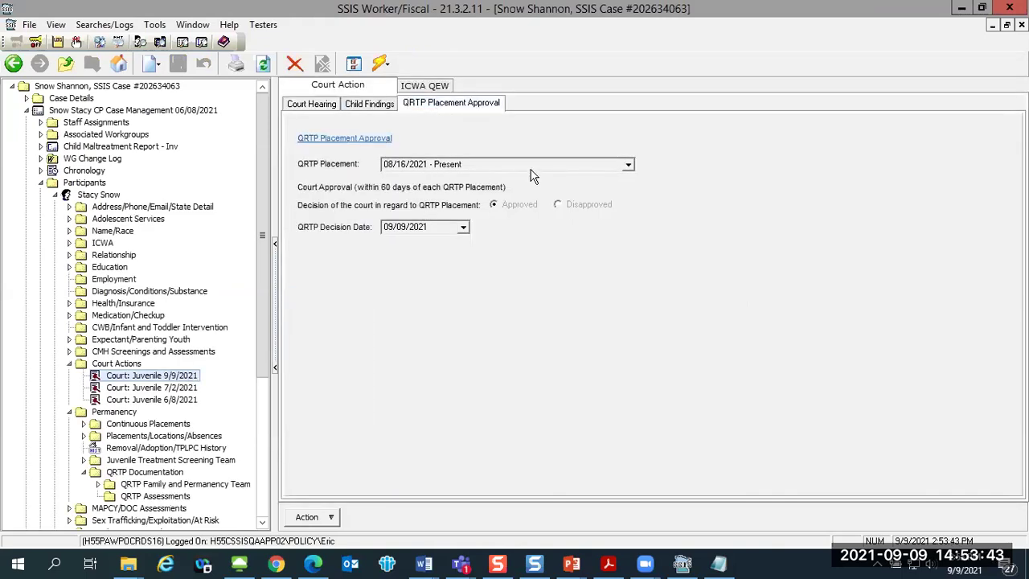
click(483, 164)
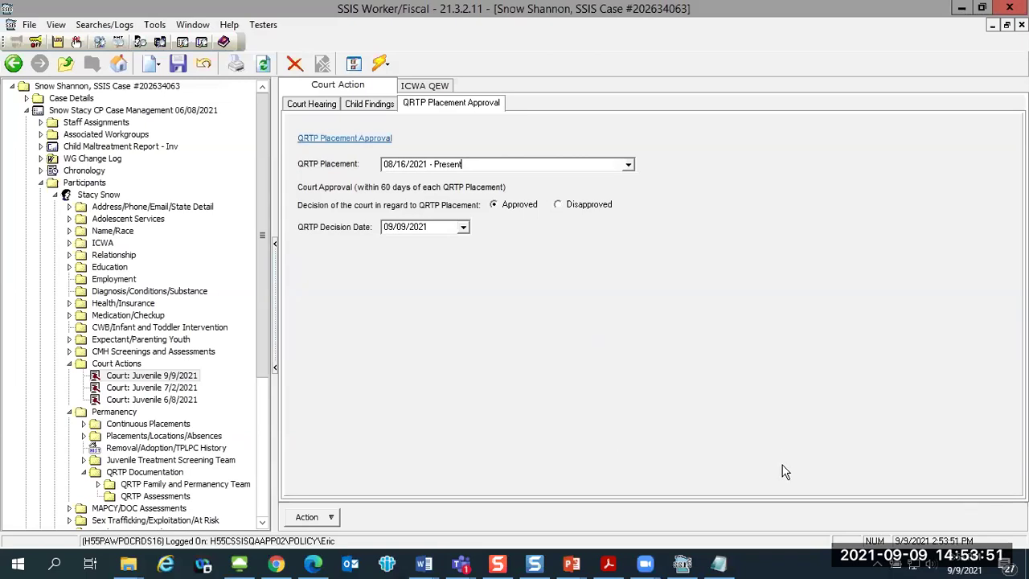
Step: Change the court hearing's court type to Family, declining to clear the QRTP review type and placement approval information
click(311, 105)
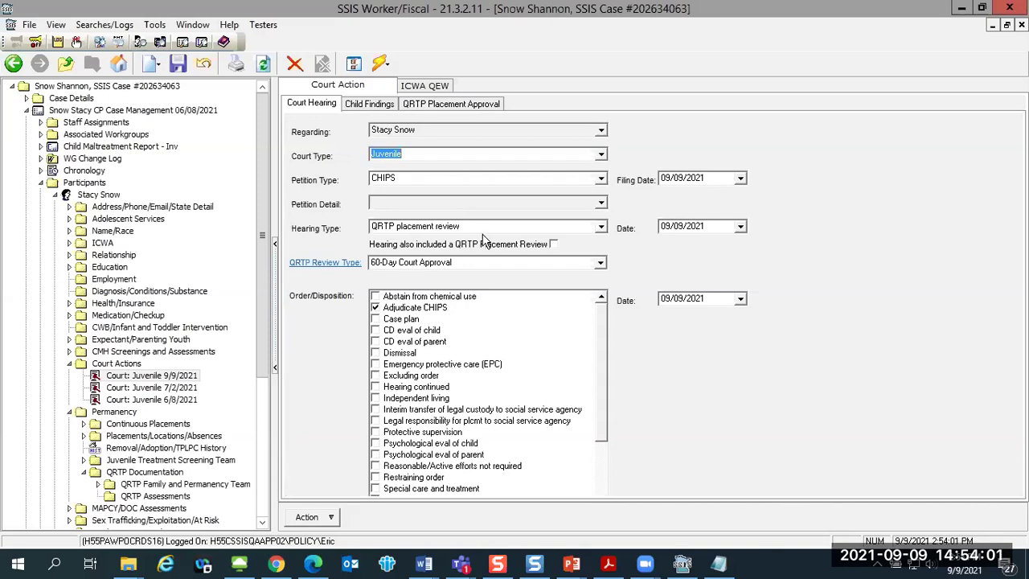
key(f)
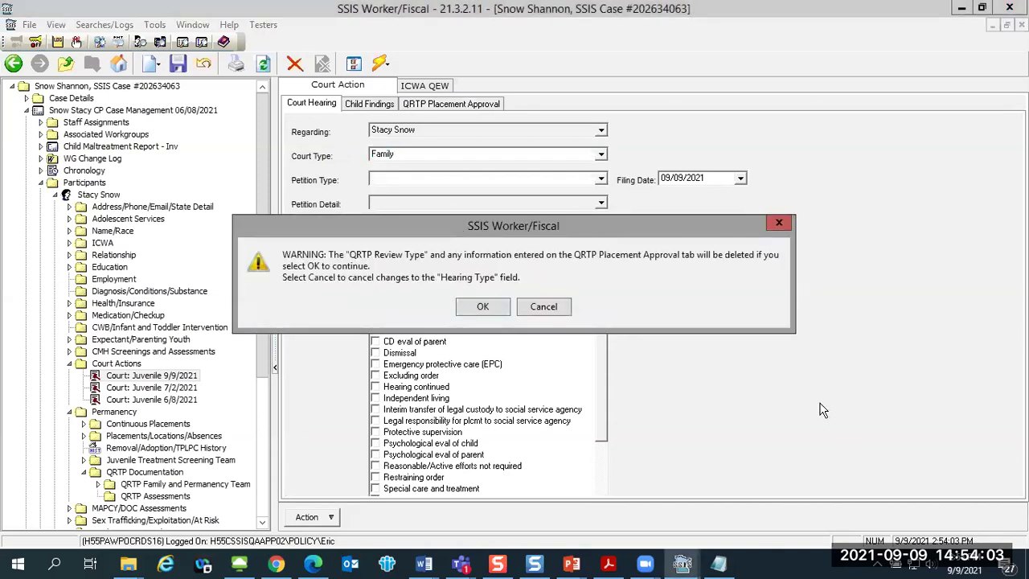
click(778, 226)
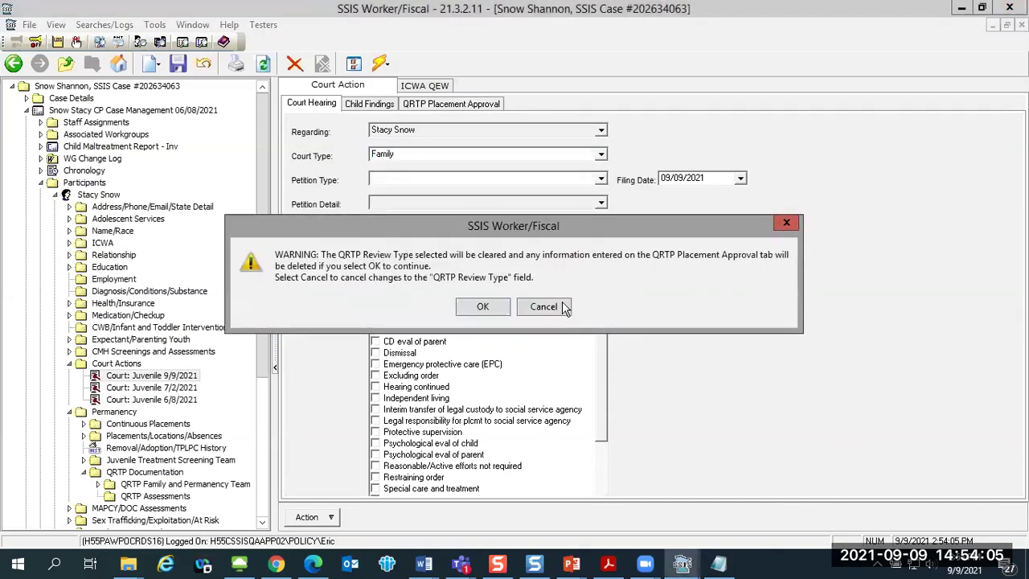
click(551, 307)
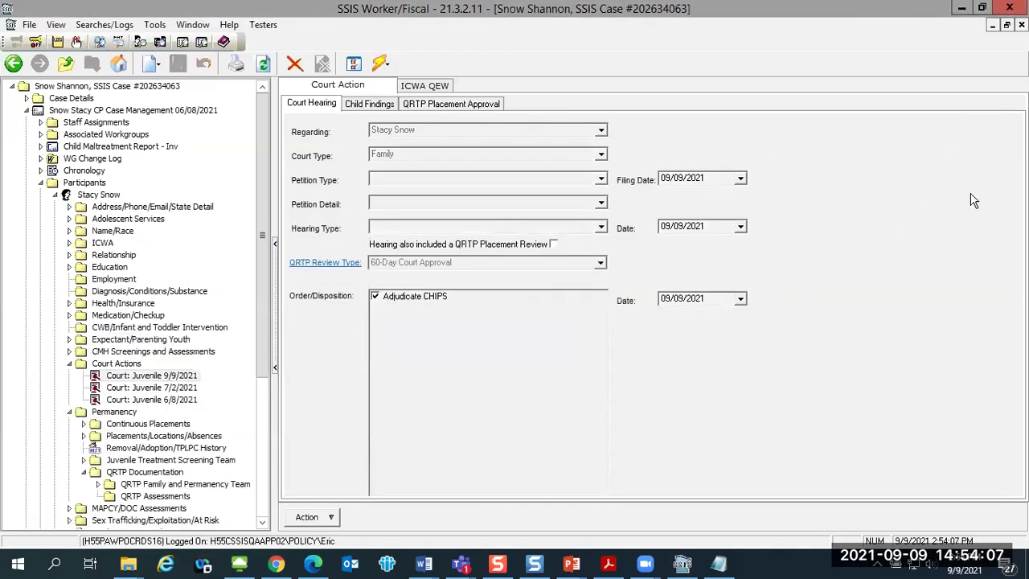